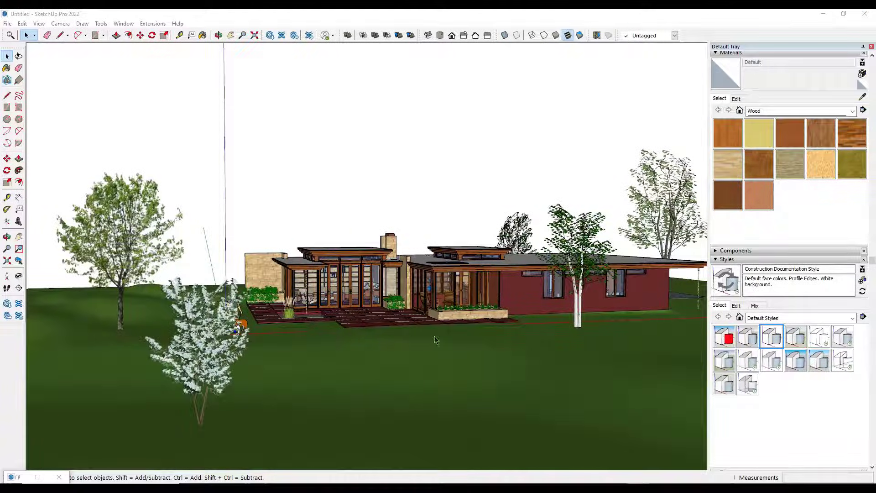
Frame the front of the house from near ground level and save the view as a scene, storing the style changes as a new style
{"action": "scroll", "coordinate": [599, 331], "scroll_direction": "up", "scroll_amount": 1}
{"action": "middle_click_drag", "start_coordinate": [598, 330], "coordinate": [539, 325], "text": "shift"}
{"action": "scroll", "coordinate": [515, 324], "scroll_direction": "up", "scroll_amount": 1}
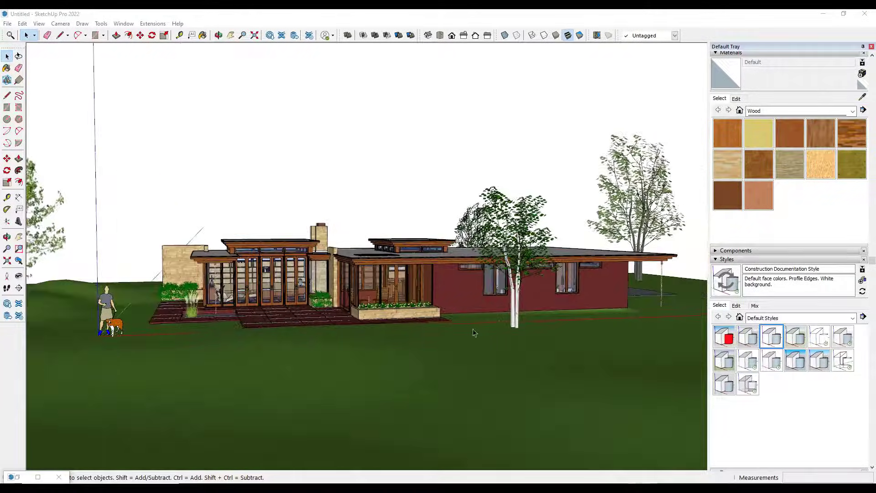
{"action": "scroll", "coordinate": [447, 336], "scroll_direction": "up", "scroll_amount": 2}
{"action": "scroll", "coordinate": [464, 330], "scroll_direction": "down", "scroll_amount": 2}
{"action": "middle_click_drag", "start_coordinate": [410, 334], "coordinate": [338, 340]}
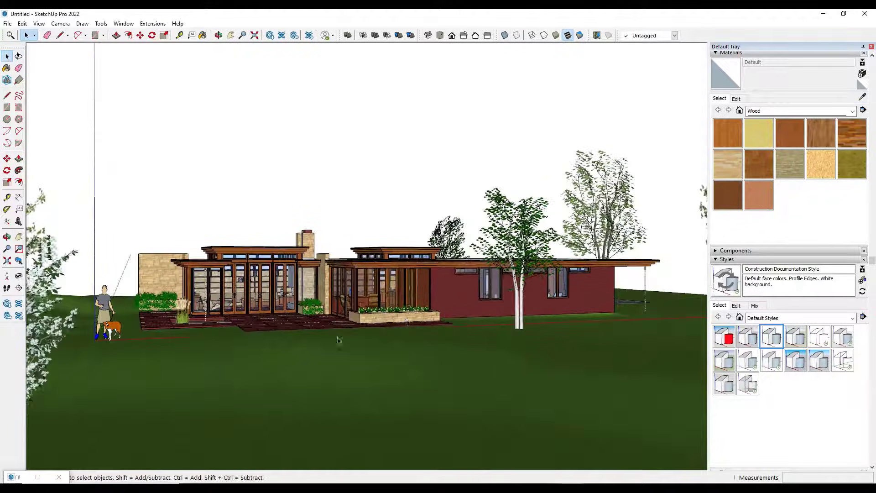
{"action": "scroll", "coordinate": [338, 340], "scroll_direction": "up", "scroll_amount": 2}
{"action": "scroll", "coordinate": [273, 333], "scroll_direction": "up", "scroll_amount": 2}
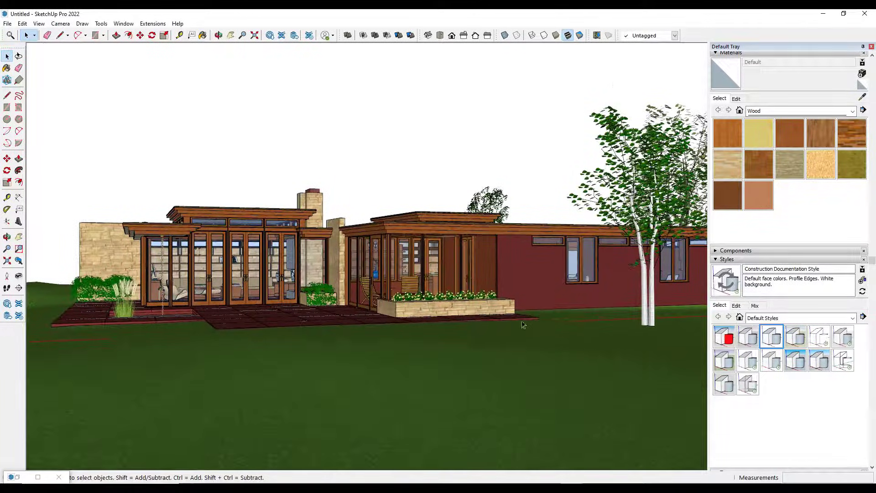
{"action": "scroll", "coordinate": [523, 325], "scroll_direction": "up", "scroll_amount": 2}
{"action": "left_click", "coordinate": [39, 24]}
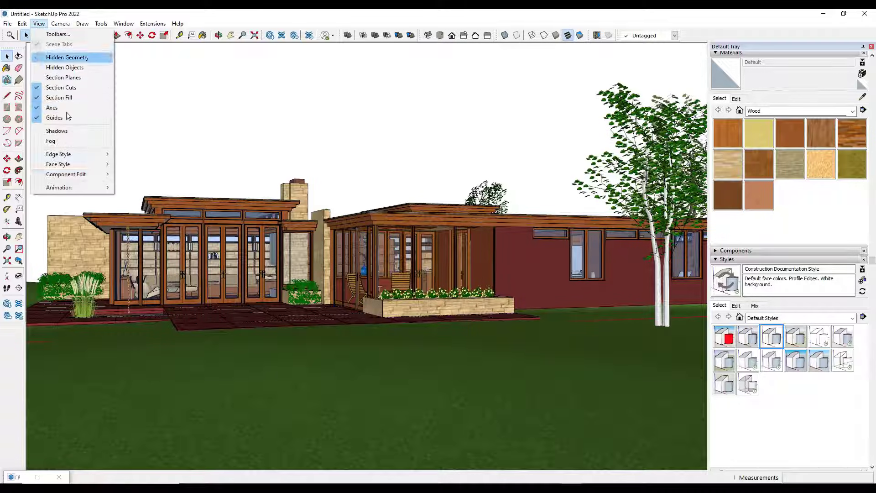
{"action": "mouse_move", "coordinate": [65, 187]}
{"action": "left_click", "coordinate": [147, 188]}
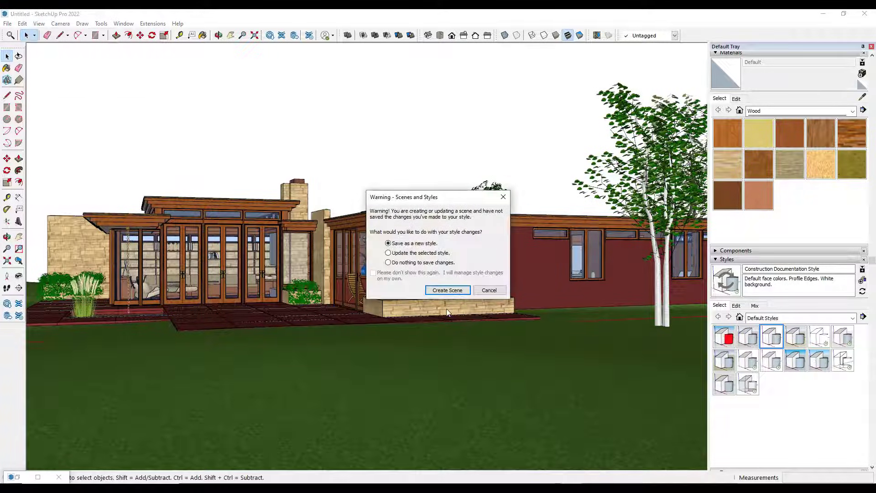
{"action": "left_click", "coordinate": [444, 291]}
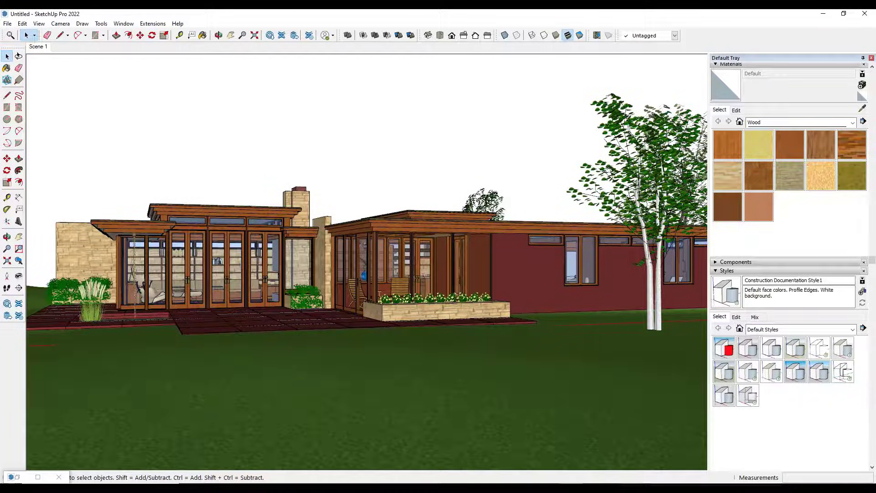
Switch to the Chrome browser and look over the Wikimedia Commons page for the Cloudy sky image
{"action": "mouse_move", "coordinate": [1, 79]}
{"action": "left_mouse_down"}
{"action": "mouse_move", "coordinate": [228, 78]}
{"action": "mouse_move", "coordinate": [319, 10]}
{"action": "left_mouse_up"}
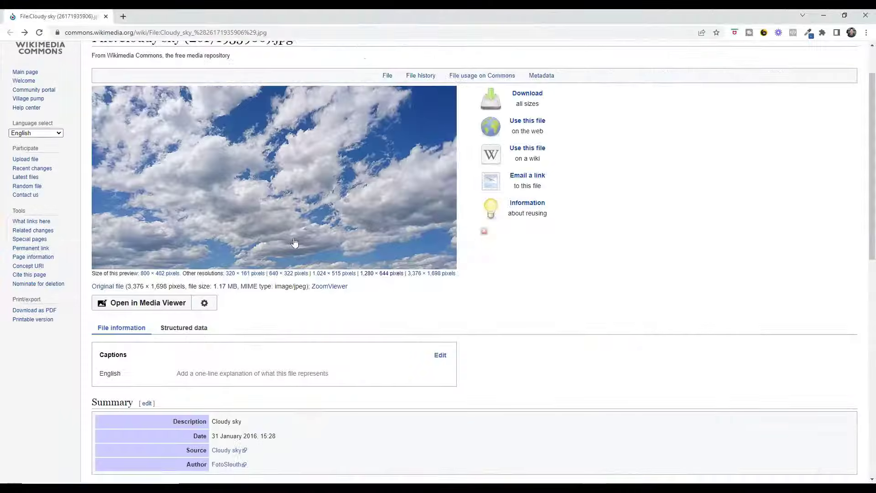
{"action": "scroll", "coordinate": [278, 231], "scroll_direction": "up", "scroll_amount": 1}
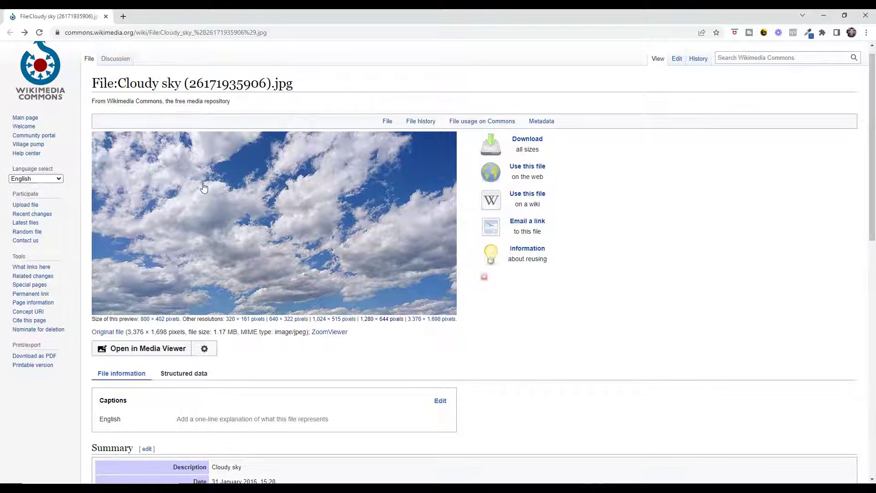
{"action": "scroll", "coordinate": [204, 188], "scroll_direction": "down", "scroll_amount": 2}
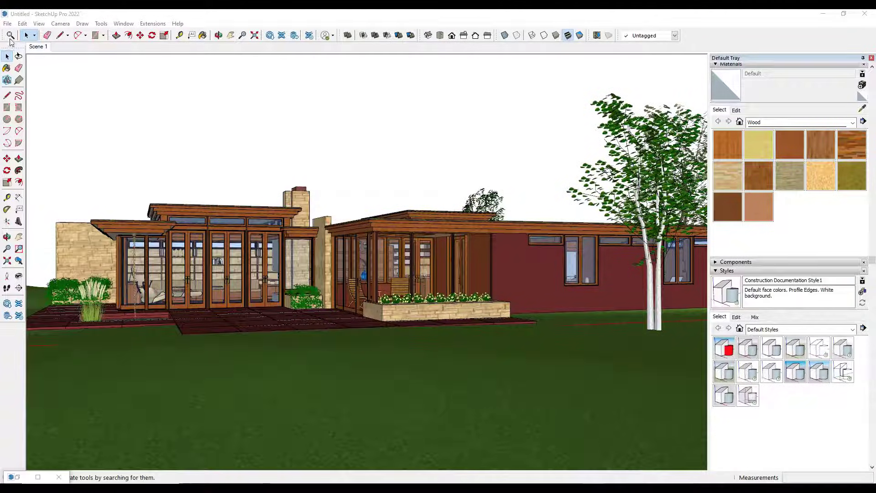
{"action": "left_click", "coordinate": [2, 17]}
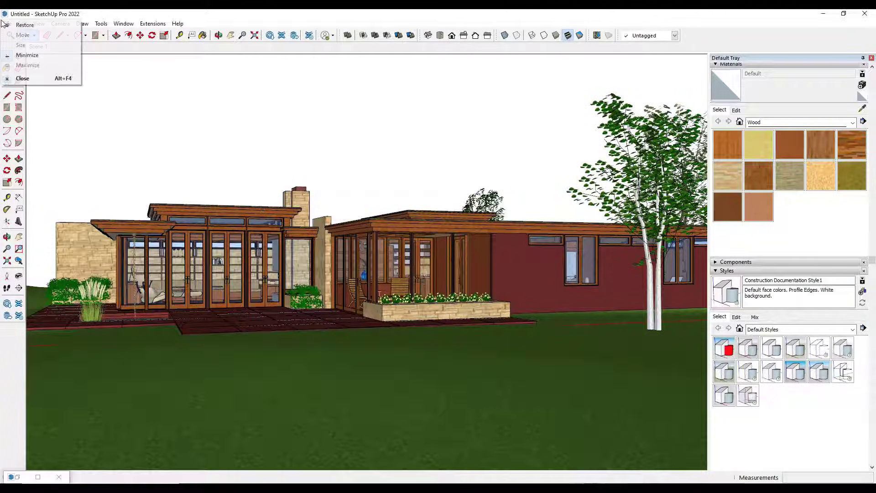
{"action": "left_click", "coordinate": [30, 11]}
{"action": "left_click", "coordinate": [6, 23]}
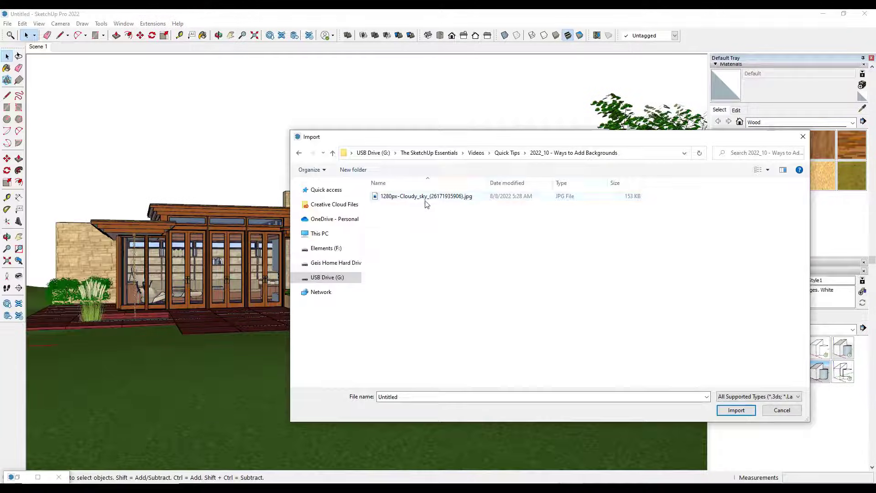
{"action": "left_click", "coordinate": [26, 177]}
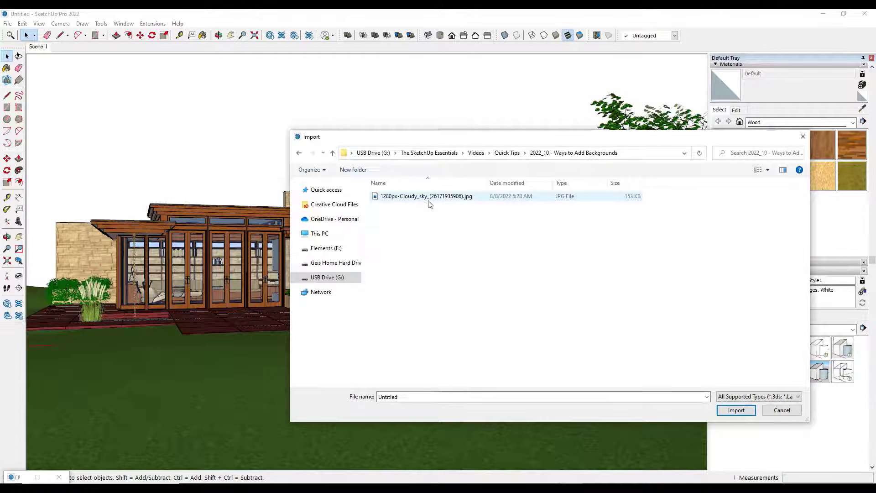
{"action": "left_click", "coordinate": [428, 197]}
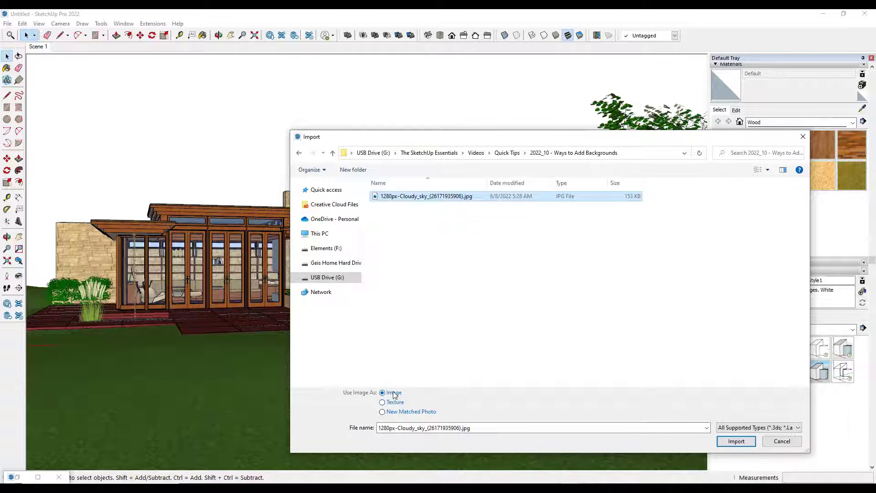
{"action": "left_click", "coordinate": [736, 442]}
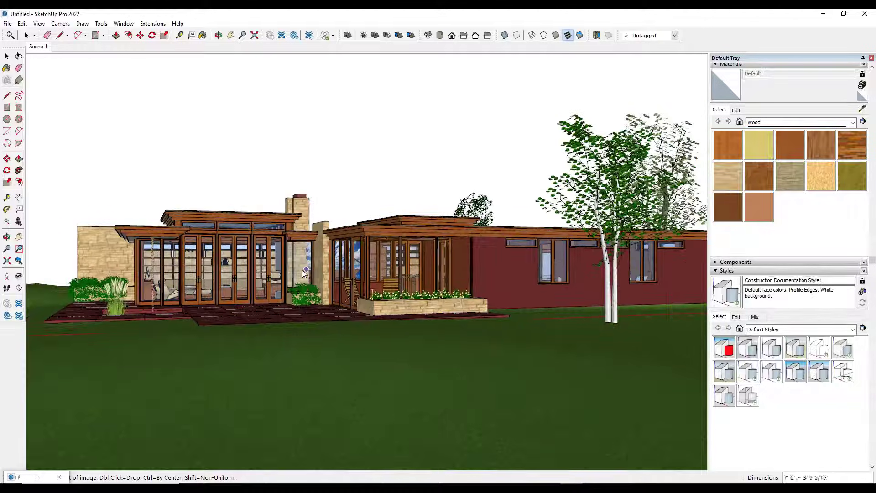
Place the imported sky image flat behind the house, beyond the back edge of the terrain
{"action": "scroll", "coordinate": [302, 271], "scroll_direction": "down", "scroll_amount": 5}
{"action": "middle_click_drag", "start_coordinate": [278, 276], "coordinate": [292, 392]}
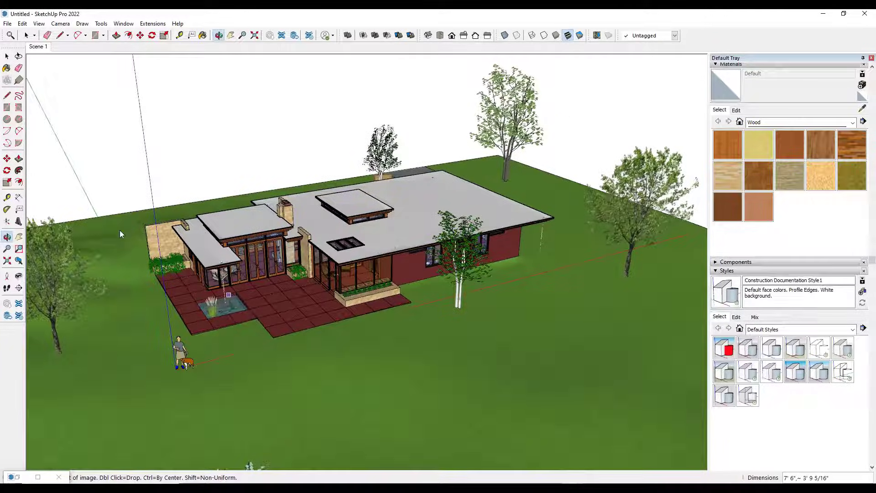
{"action": "left_click", "coordinate": [135, 206]}
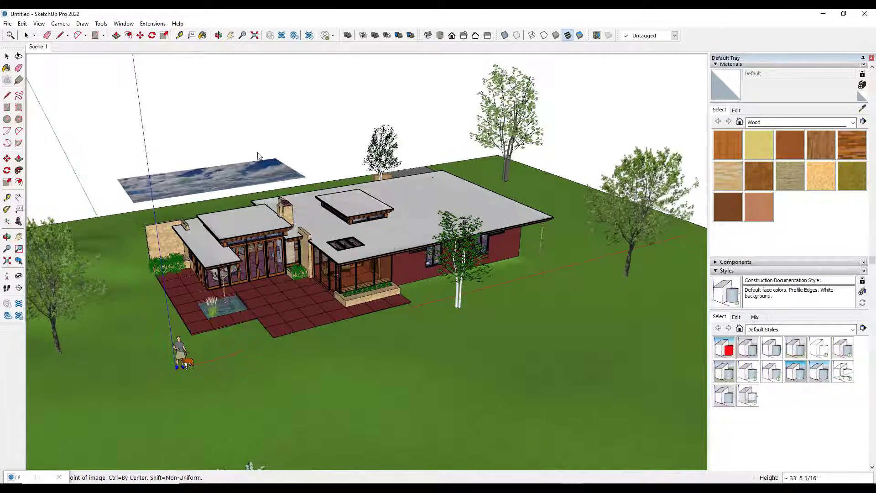
{"action": "left_click", "coordinate": [231, 168]}
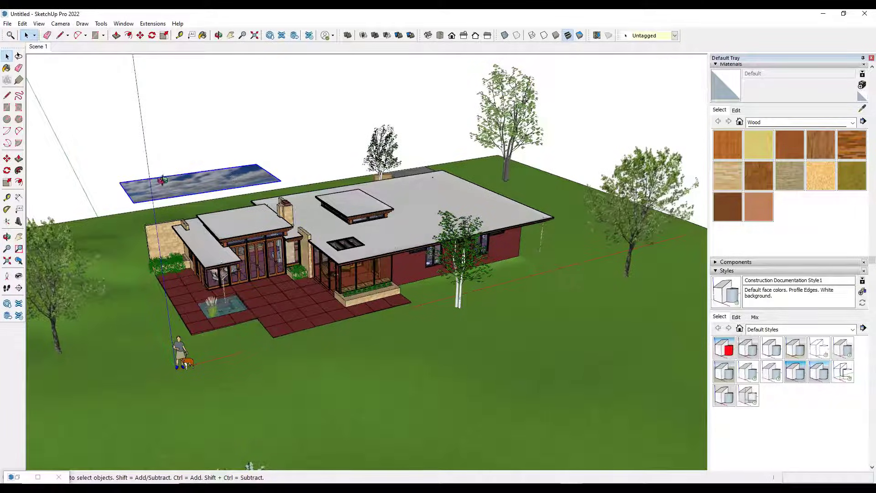
Rotate the sky image upright about its lower corner so it stands vertically behind the house
{"action": "middle_click_drag", "start_coordinate": [232, 168], "coordinate": [481, 199]}
{"action": "scroll", "coordinate": [271, 193], "scroll_direction": "up", "scroll_amount": 4}
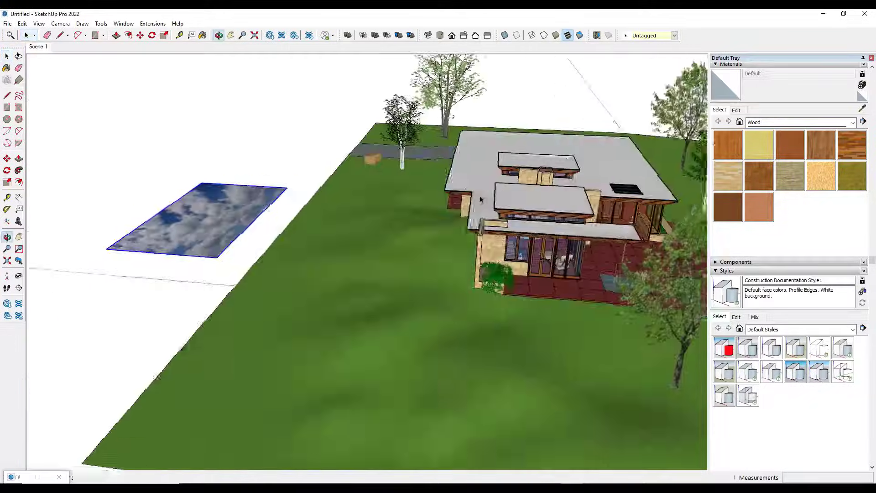
{"action": "scroll", "coordinate": [481, 199], "scroll_direction": "down", "scroll_amount": 3}
{"action": "scroll", "coordinate": [256, 231], "scroll_direction": "up", "scroll_amount": 4}
{"action": "key", "text": "q"}
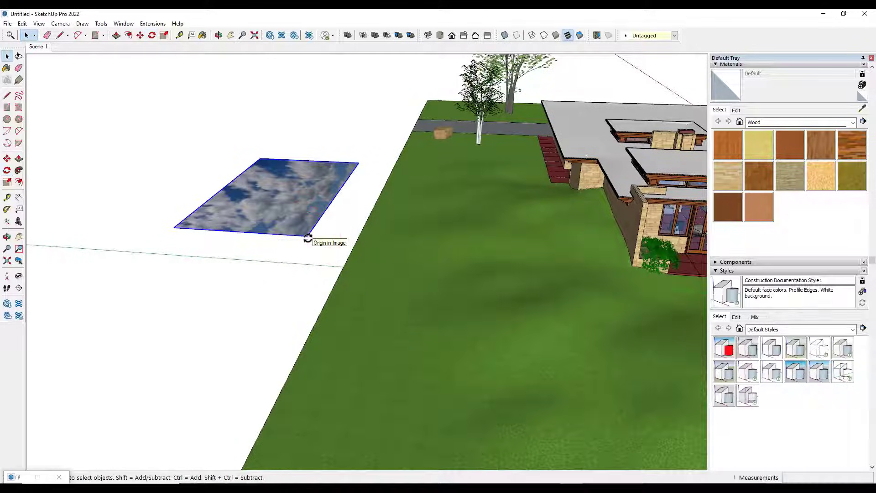
{"action": "key", "text": "Up"}
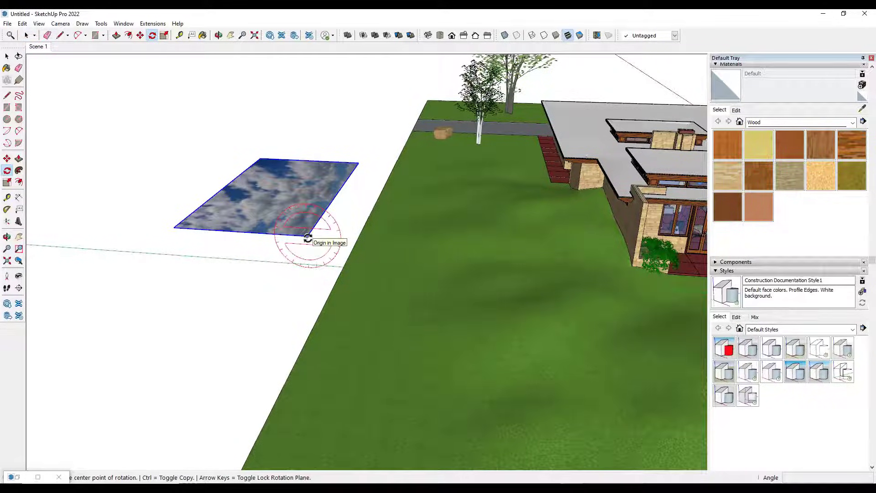
{"action": "left_click", "coordinate": [307, 236]}
{"action": "left_click", "coordinate": [225, 229]}
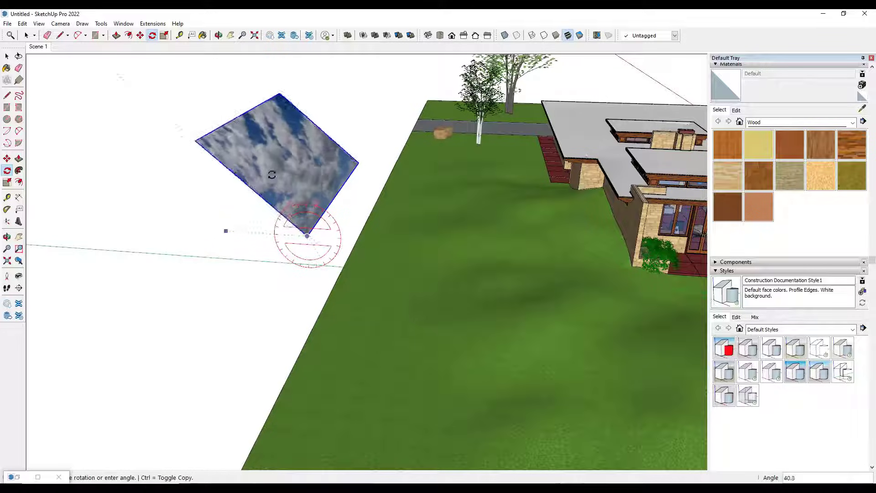
{"action": "left_click", "coordinate": [303, 160]}
Scale the upright sky image up uniformly from its upper corner on the chimney side of the house
{"action": "scroll", "coordinate": [573, 256], "scroll_direction": "down", "scroll_amount": 2}
{"action": "middle_click_drag", "start_coordinate": [573, 257], "coordinate": [256, 193]}
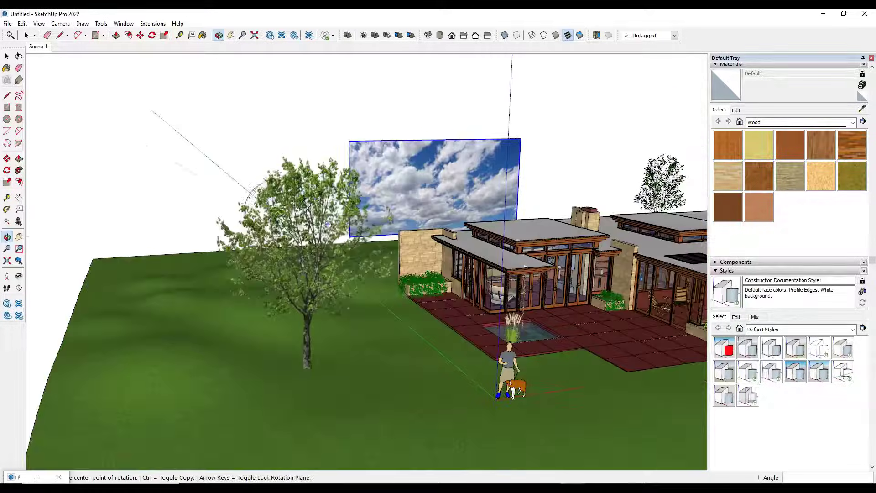
{"action": "scroll", "coordinate": [335, 198], "scroll_direction": "down", "scroll_amount": 2}
{"action": "scroll", "coordinate": [441, 238], "scroll_direction": "down", "scroll_amount": 1}
{"action": "scroll", "coordinate": [540, 240], "scroll_direction": "down", "scroll_amount": 2}
{"action": "middle_click_drag", "start_coordinate": [540, 240], "coordinate": [456, 221]}
{"action": "key", "text": "s"}
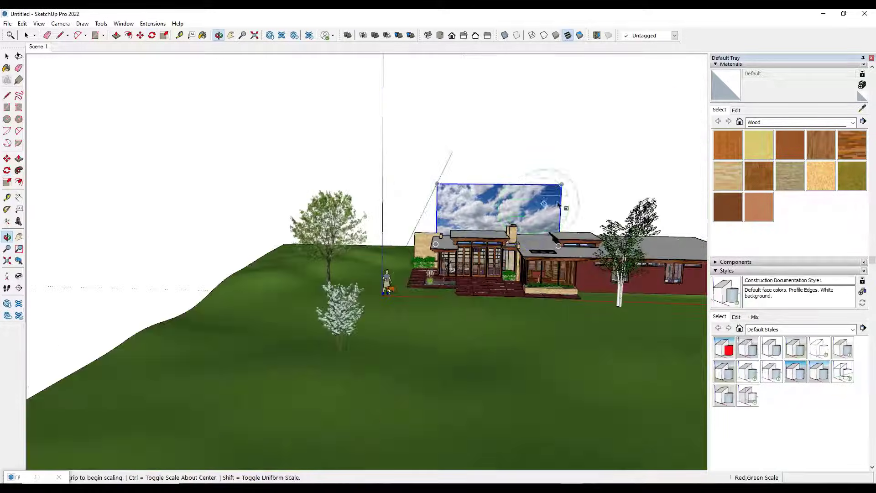
{"action": "left_click_drag", "start_coordinate": [562, 184], "coordinate": [619, 158]}
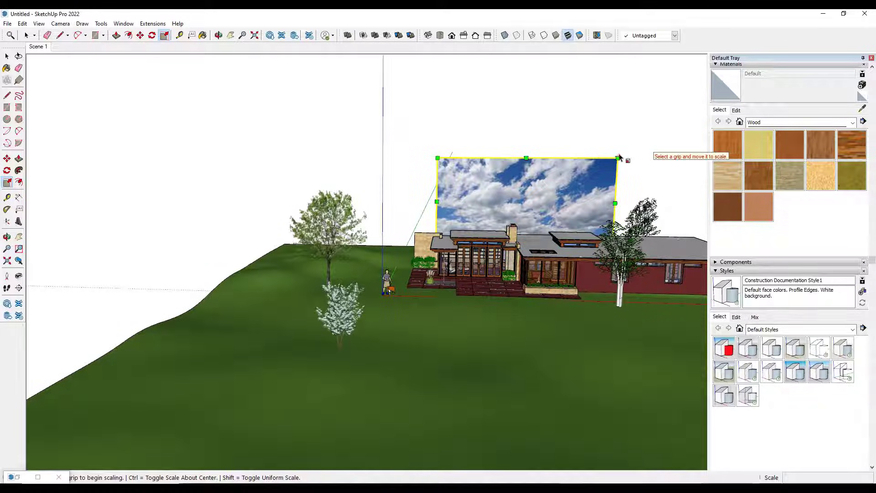
Enlarge the sky image by 2.00 from one upper corner and 1.57 from the other, and check it in Scene 1
{"action": "scroll", "coordinate": [619, 156], "scroll_direction": "down", "scroll_amount": 3}
{"action": "middle_click_drag", "start_coordinate": [619, 156], "coordinate": [476, 147]}
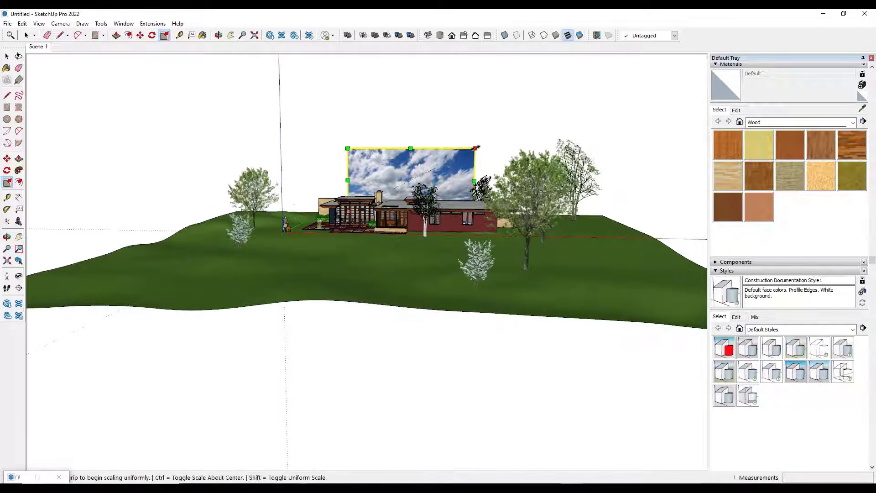
{"action": "left_click_drag", "start_coordinate": [477, 147], "coordinate": [631, 109]}
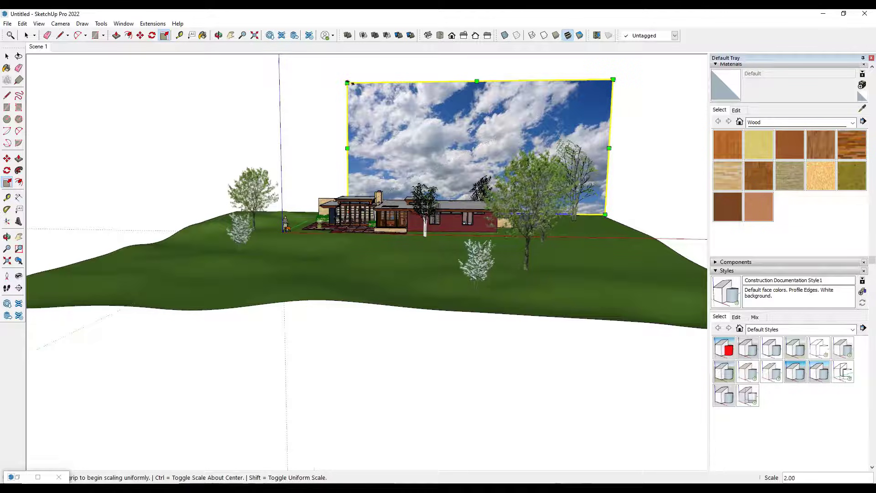
{"action": "left_click_drag", "start_coordinate": [348, 83], "coordinate": [174, 84]}
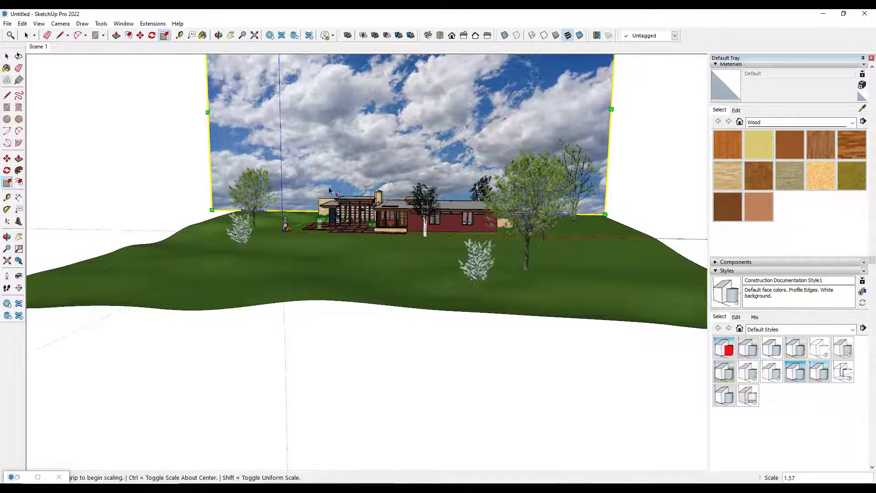
{"action": "scroll", "coordinate": [360, 226], "scroll_direction": "up", "scroll_amount": 3}
{"action": "left_click", "coordinate": [43, 47]}
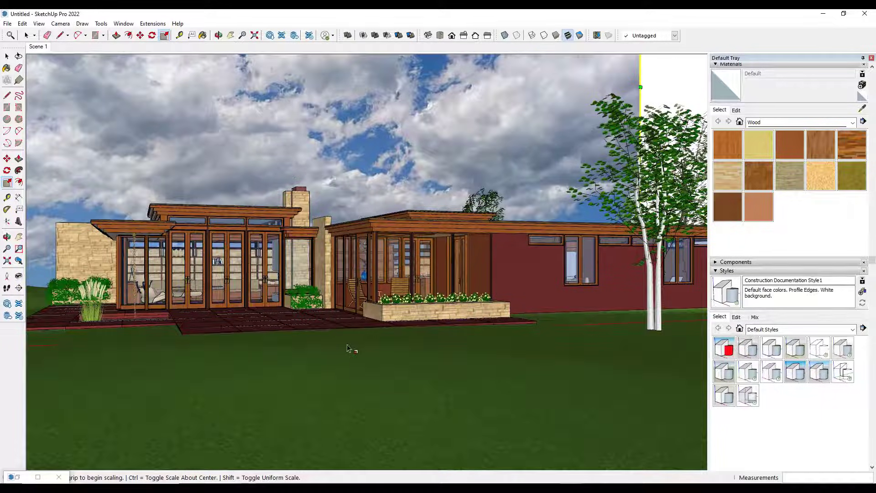
Scale the sky image by 1.39 from its lower corner so it extends farther sideways and below the terrain
{"action": "scroll", "coordinate": [343, 345], "scroll_direction": "down", "scroll_amount": 10}
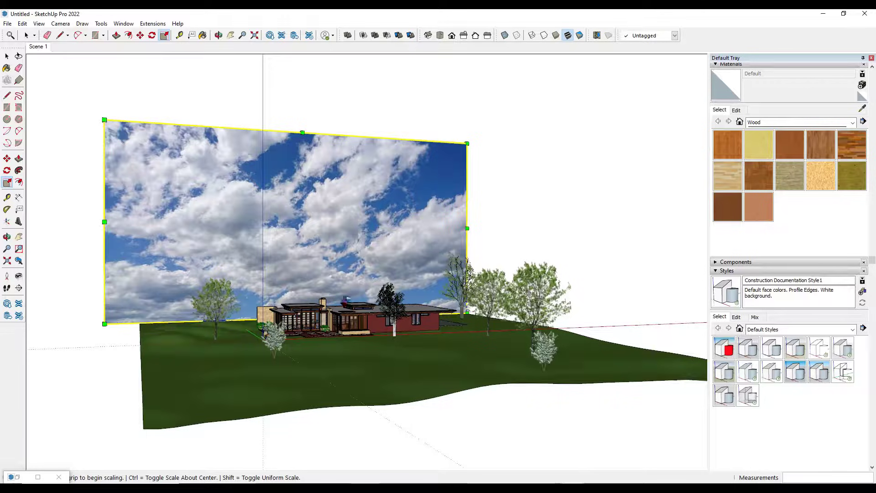
{"action": "middle_click_drag", "start_coordinate": [345, 300], "coordinate": [351, 335]}
{"action": "left_click", "coordinate": [466, 277]}
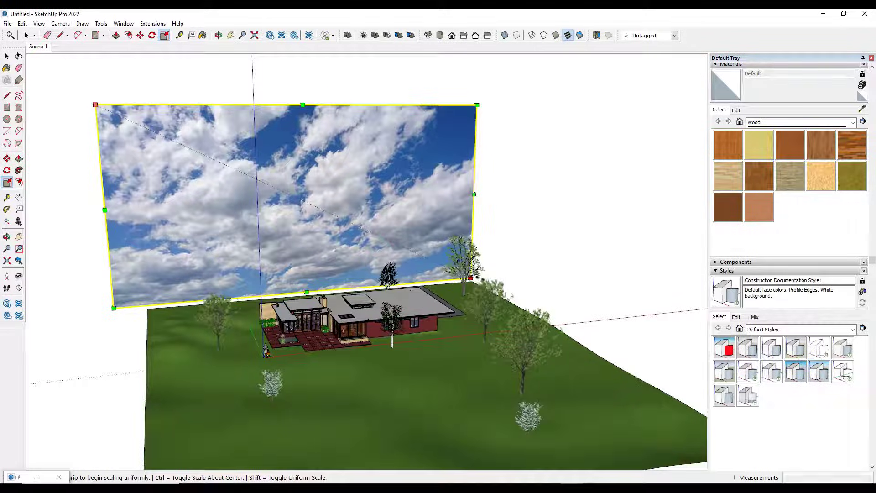
{"action": "left_click", "coordinate": [593, 294]}
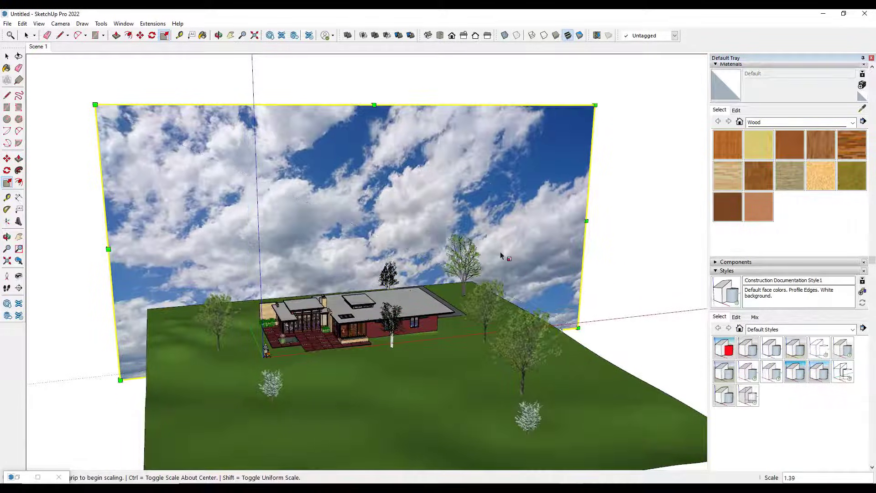
Move the enlarged sky image about 45' farther back behind the house
{"action": "key", "text": "space"}
{"action": "key", "text": "m"}
{"action": "left_click", "coordinate": [578, 328]}
{"action": "left_click", "coordinate": [538, 307]}
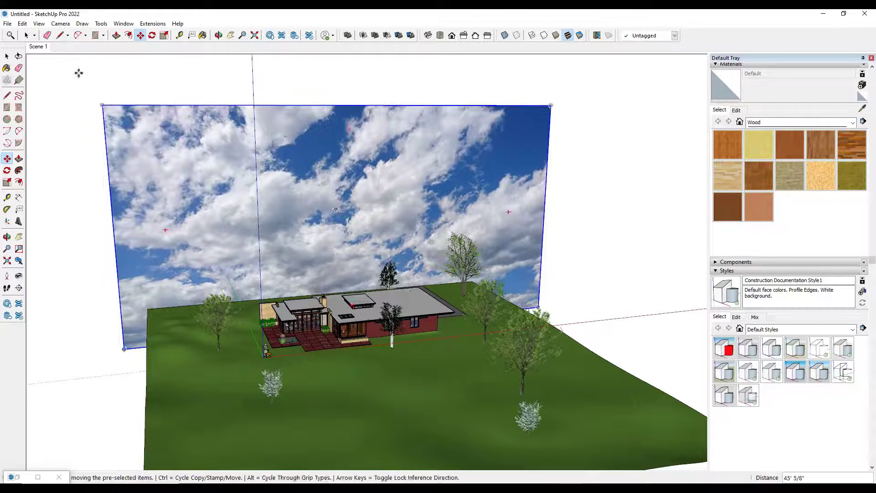
Recall Scene 1 and examine the sky backdrop from the saved view and from an angle beside the house
{"action": "left_click", "coordinate": [37, 46]}
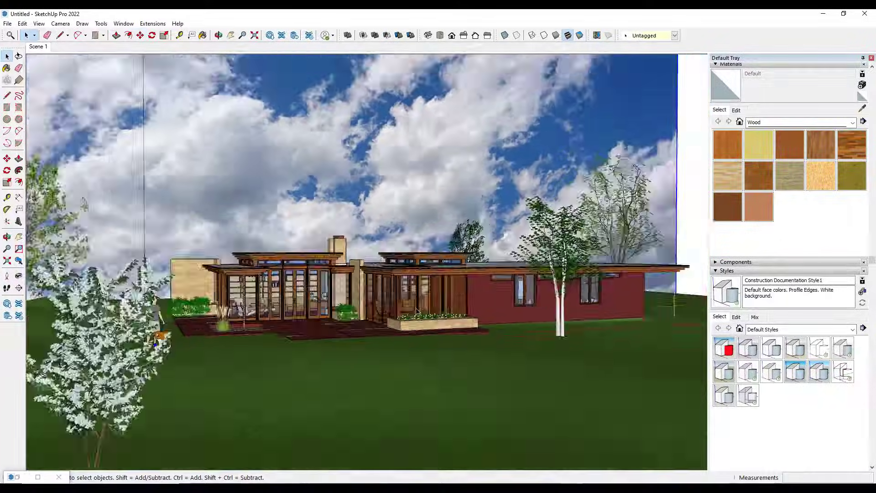
{"action": "scroll", "coordinate": [416, 312], "scroll_direction": "up", "scroll_amount": 4}
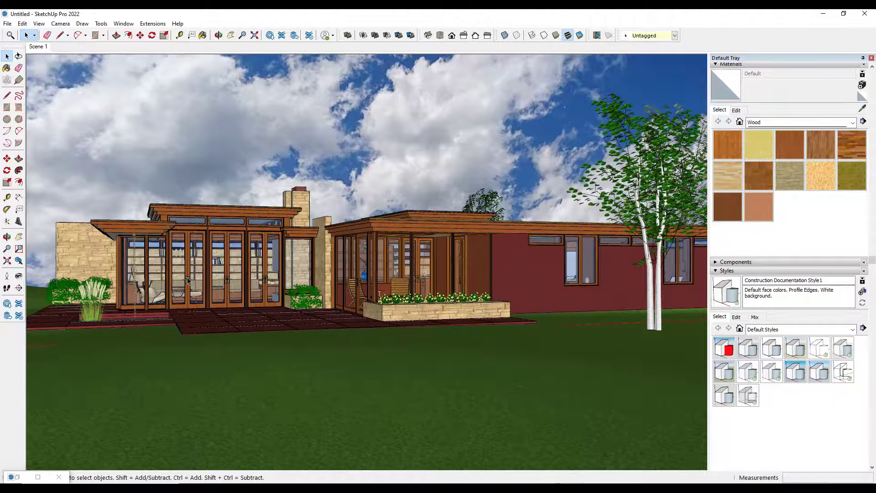
{"action": "middle_click_drag", "start_coordinate": [188, 281], "coordinate": [323, 299]}
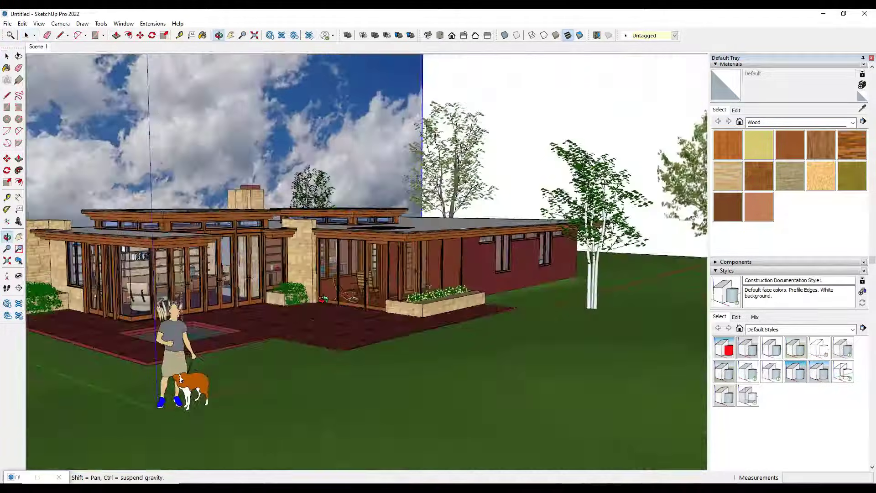
Erase the flat sky image standing behind the house
{"action": "left_click_drag", "start_coordinate": [323, 299], "coordinate": [326, 295]}
{"action": "key", "text": "space"}
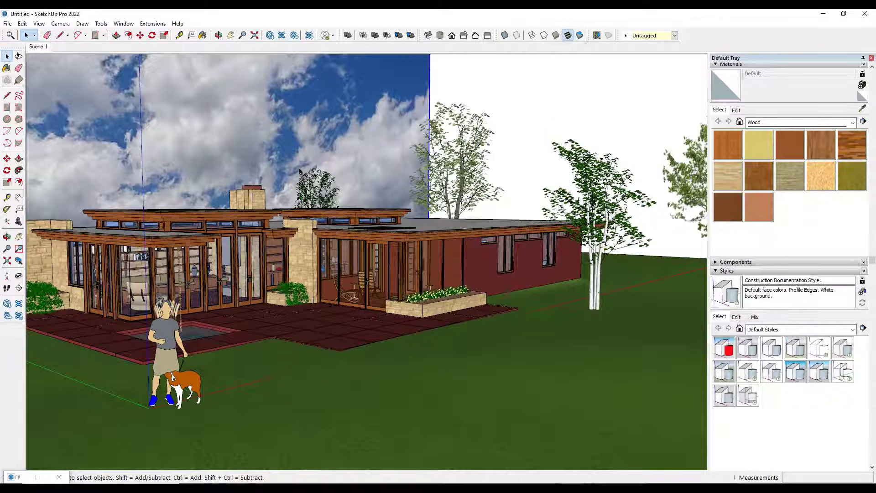
{"action": "scroll", "coordinate": [372, 239], "scroll_direction": "down", "scroll_amount": 8}
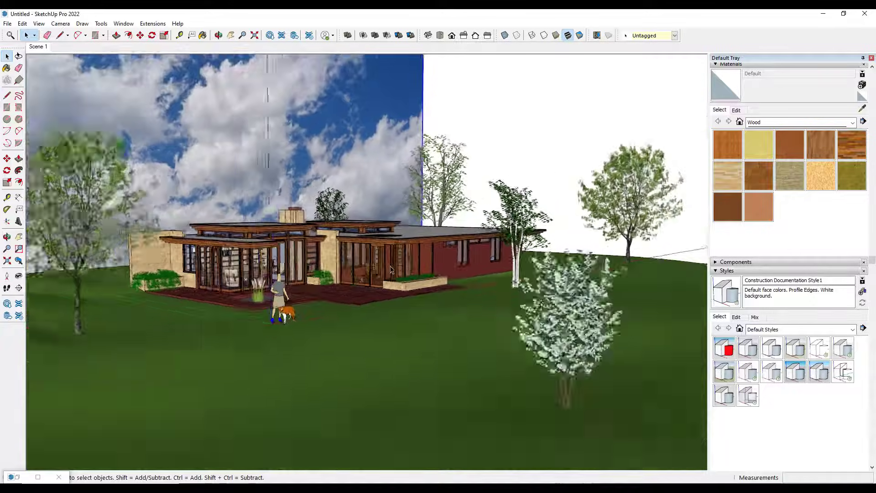
{"action": "middle_click_drag", "start_coordinate": [402, 269], "coordinate": [345, 318]}
{"action": "scroll", "coordinate": [345, 318], "scroll_direction": "down", "scroll_amount": 4}
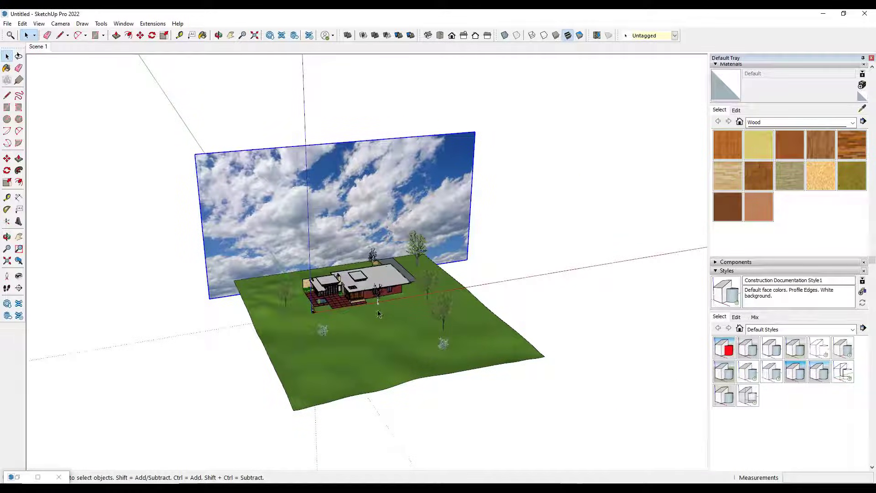
{"action": "key", "text": "c"}
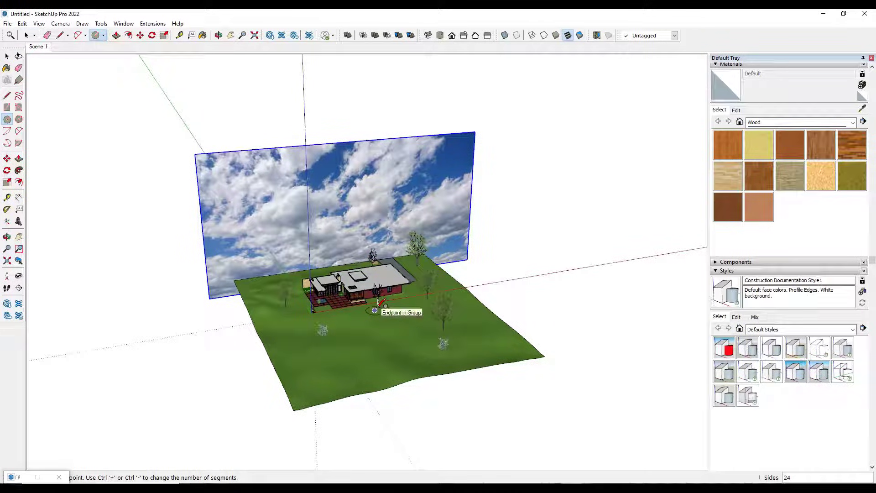
{"action": "key", "text": "space"}
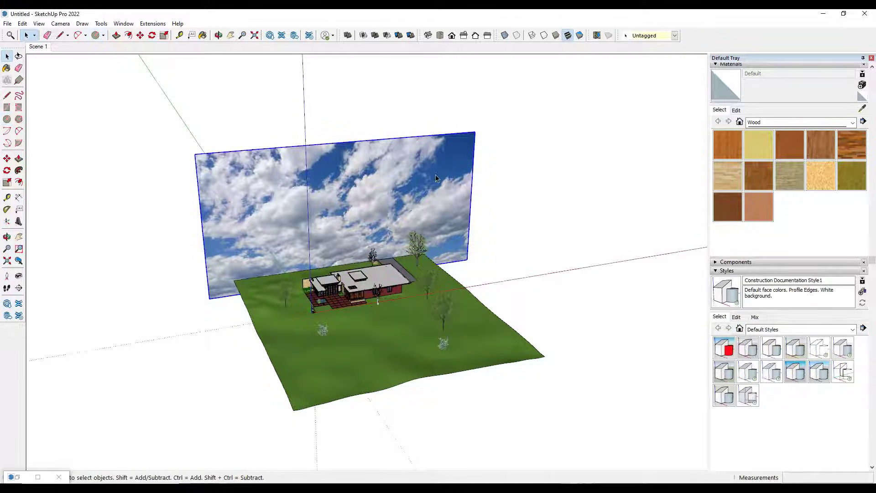
{"action": "key", "text": "e"}
{"action": "left_click", "coordinate": [474, 135]}
{"action": "key", "text": "space"}
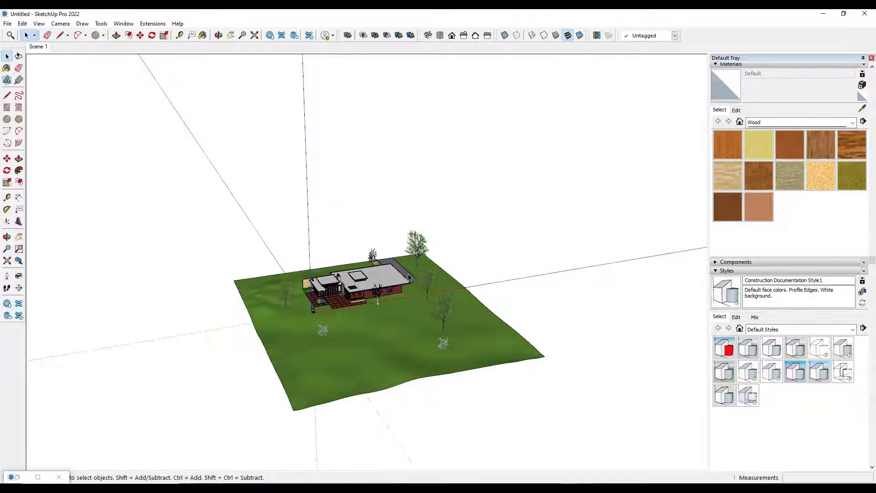
Draw a horizontal circle with a radius of about 272', centred beside the house and surrounding the whole terrain
{"action": "key", "text": "c"}
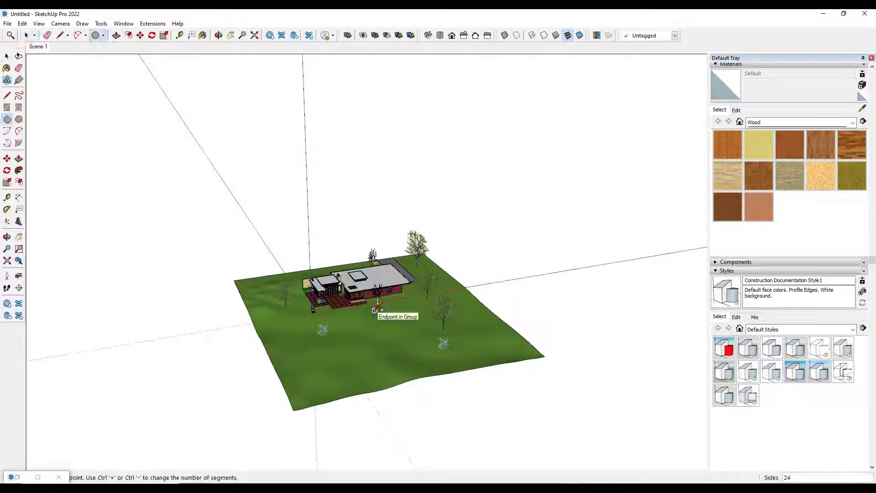
{"action": "left_click", "coordinate": [375, 310]}
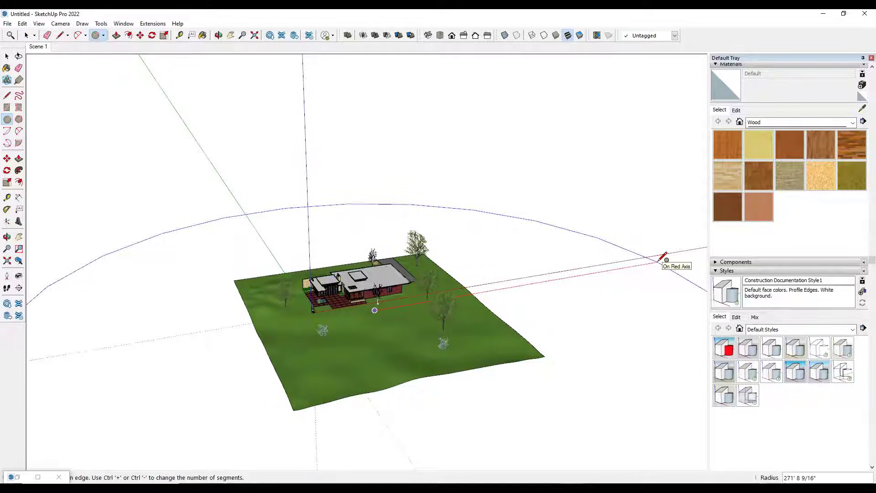
{"action": "left_click", "coordinate": [664, 257]}
{"action": "scroll", "coordinate": [639, 274], "scroll_direction": "down", "scroll_amount": 3}
{"action": "key", "text": "space"}
{"action": "scroll", "coordinate": [593, 284], "scroll_direction": "up", "scroll_amount": 2}
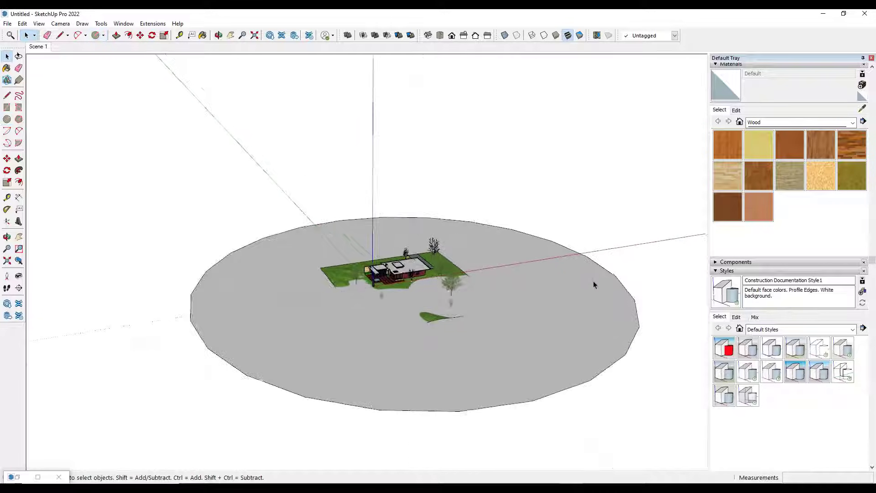
Push/Pull the circle upward about 104' and delete its top face to leave an open ring wall around the terrain
{"action": "key", "text": "p"}
{"action": "left_click", "coordinate": [568, 288]}
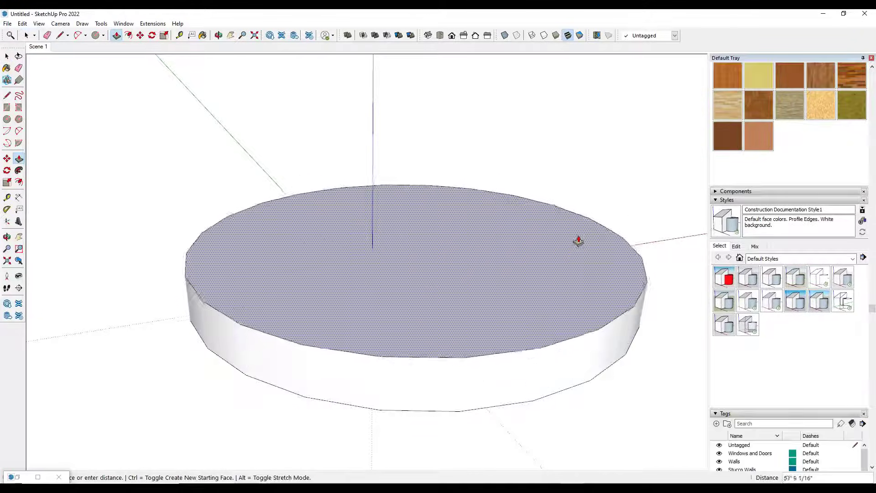
{"action": "left_click", "coordinate": [578, 209]}
{"action": "key", "text": "space"}
{"action": "left_click", "coordinate": [495, 237]}
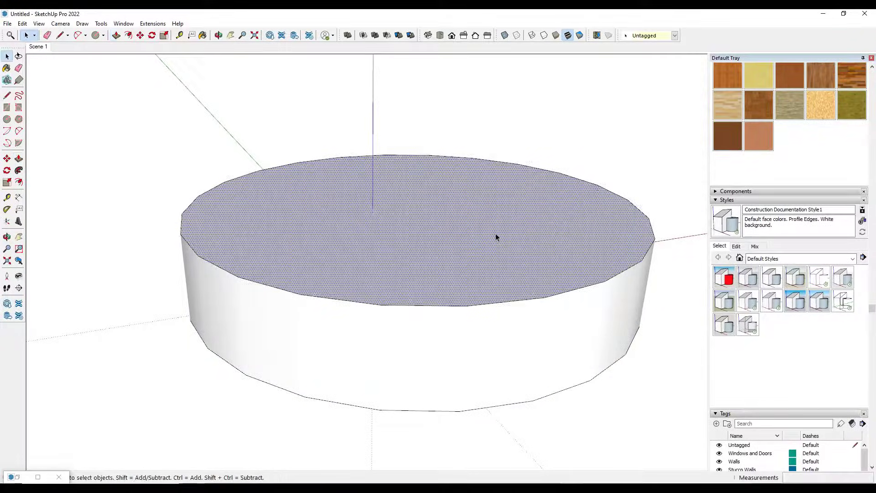
{"action": "key", "text": "Delete"}
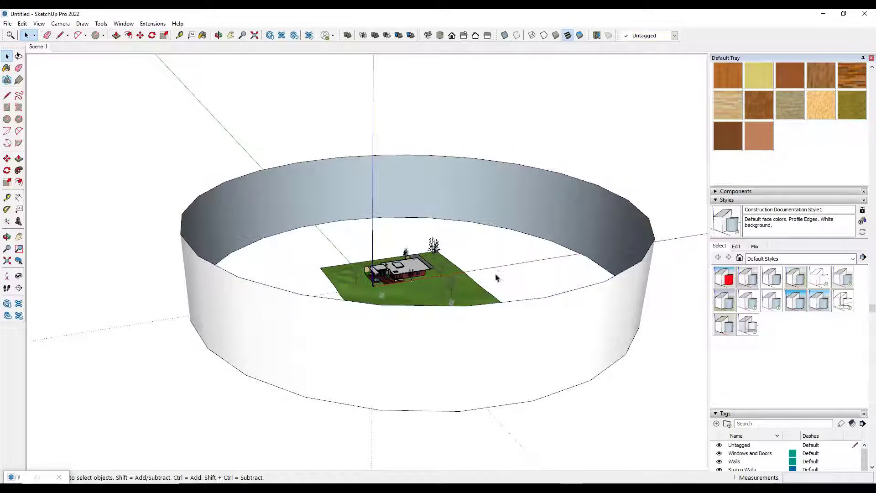
Reverse the ring wall's faces so the front sides point inward toward the house
{"action": "middle_click_drag", "start_coordinate": [496, 274], "coordinate": [226, 270]}
{"action": "right_click", "coordinate": [442, 176]}
{"action": "left_click", "coordinate": [485, 266]}
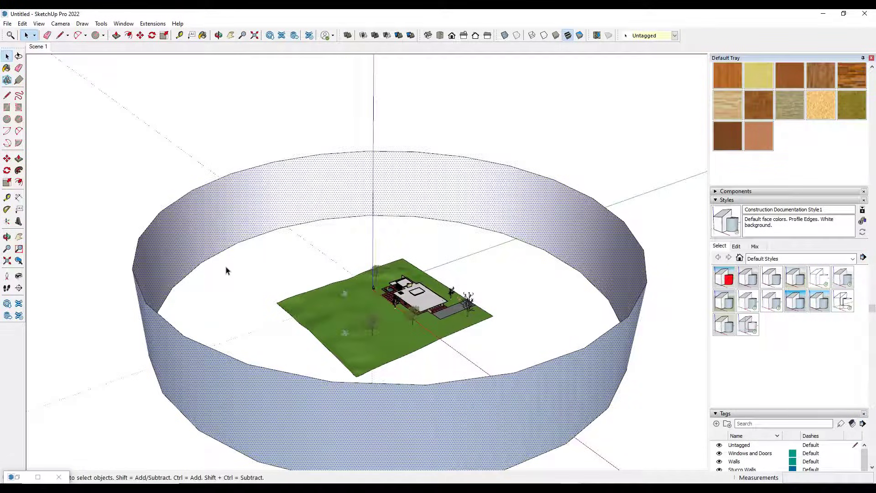
Draw two vertical edges between the ring wall's bottom and top rims, on opposite sides, to split the wall
{"action": "key", "text": "l"}
{"action": "left_click", "coordinate": [278, 226]}
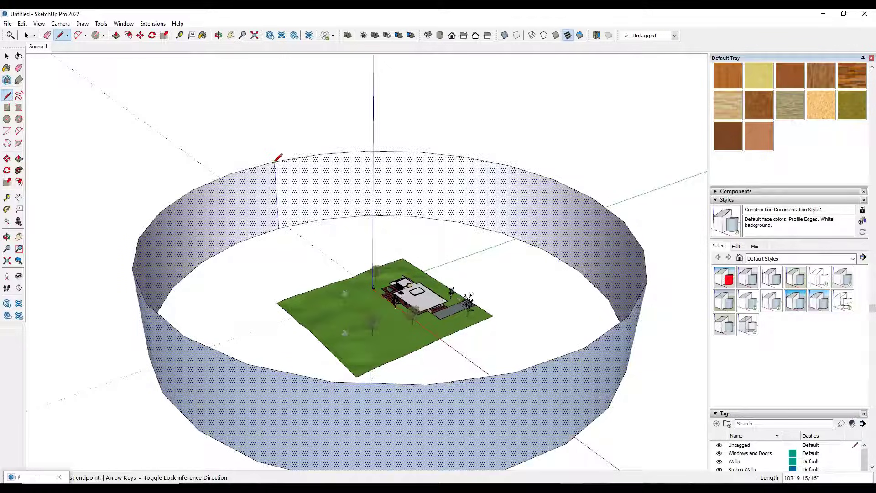
{"action": "left_click", "coordinate": [275, 161]}
{"action": "left_click", "coordinate": [583, 347]}
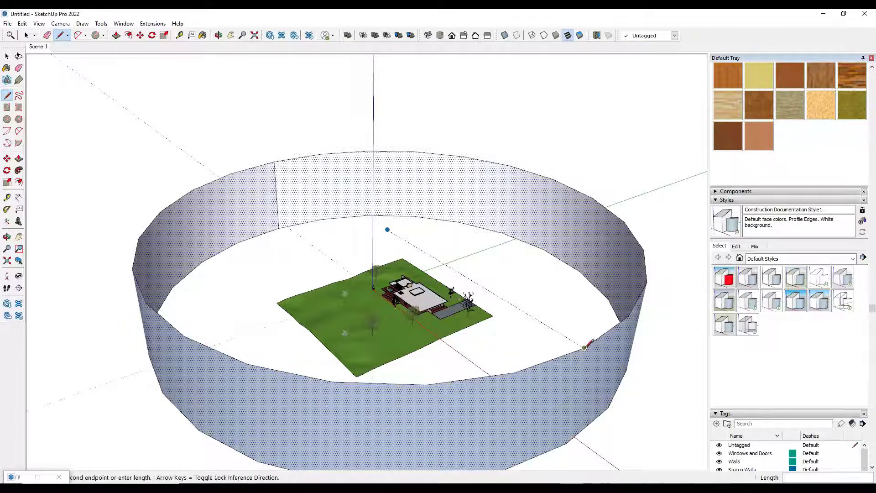
{"action": "left_click", "coordinate": [566, 443]}
{"action": "key", "text": "space"}
Erase the unneeded section of the ring wall and its leftover bottom edge, keeping the curved part behind the house
{"action": "key", "text": "e"}
{"action": "left_click", "coordinate": [546, 361]}
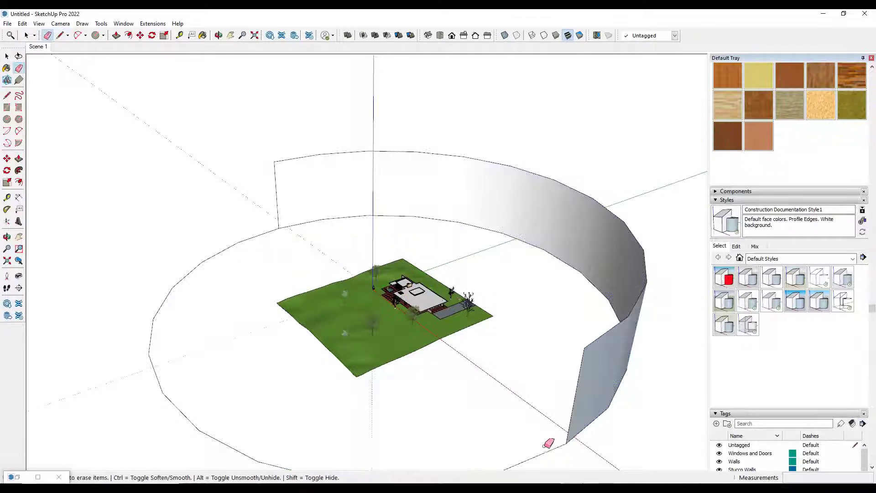
{"action": "left_click", "coordinate": [544, 453]}
{"action": "key", "text": "space"}
Examine the curved wall behind the house from close up and from farther away
{"action": "middle_click_drag", "start_coordinate": [367, 377], "coordinate": [652, 311]}
{"action": "scroll", "coordinate": [340, 264], "scroll_direction": "up", "scroll_amount": 3}
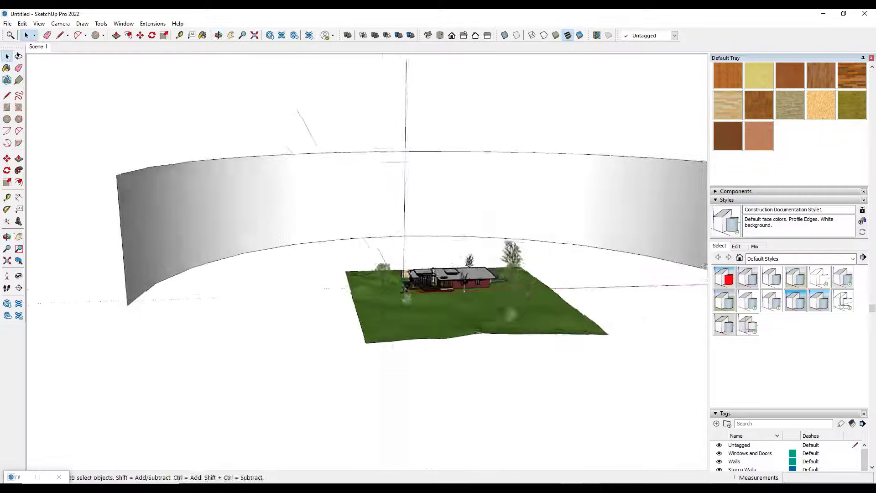
{"action": "middle_click_drag", "start_coordinate": [468, 288], "coordinate": [495, 264]}
{"action": "scroll", "coordinate": [493, 264], "scroll_direction": "up", "scroll_amount": 7}
{"action": "middle_click_drag", "start_coordinate": [410, 229], "coordinate": [434, 250]}
{"action": "scroll", "coordinate": [351, 258], "scroll_direction": "down", "scroll_amount": 5}
{"action": "scroll", "coordinate": [352, 258], "scroll_direction": "down", "scroll_amount": 2}
{"action": "scroll", "coordinate": [498, 213], "scroll_direction": "down", "scroll_amount": 2}
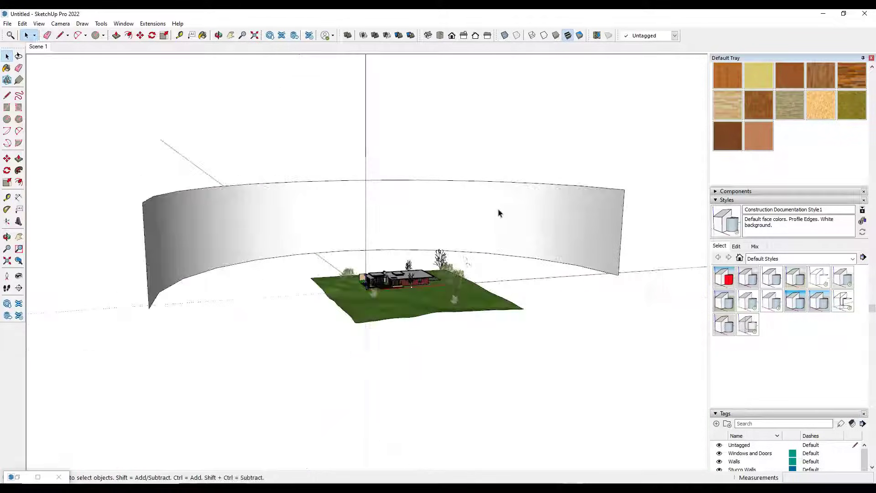
{"action": "scroll", "coordinate": [165, 133], "scroll_direction": "up", "scroll_amount": 1}
{"action": "left_click", "coordinate": [7, 24]}
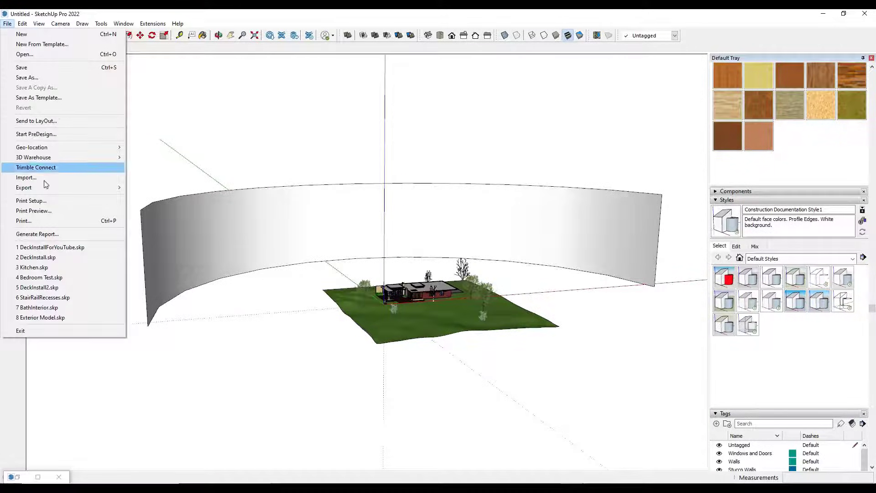
{"action": "left_click", "coordinate": [19, 179]}
{"action": "left_click", "coordinate": [426, 197]}
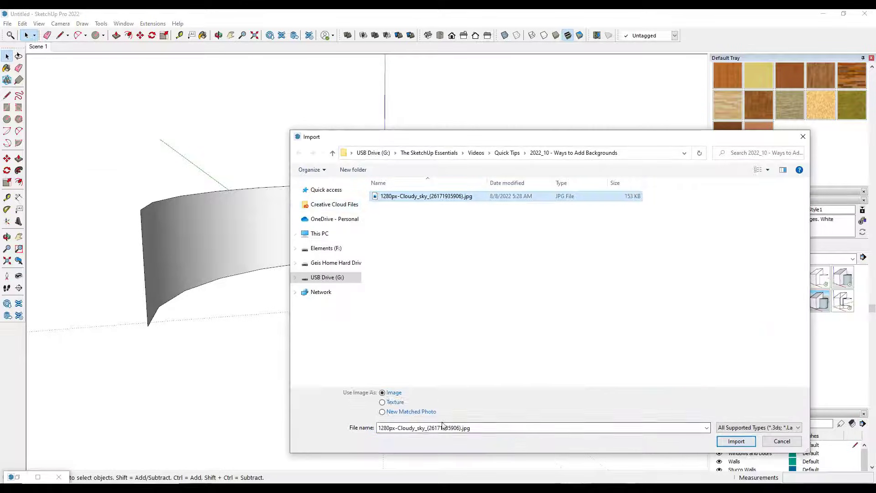
{"action": "left_click", "coordinate": [382, 403]}
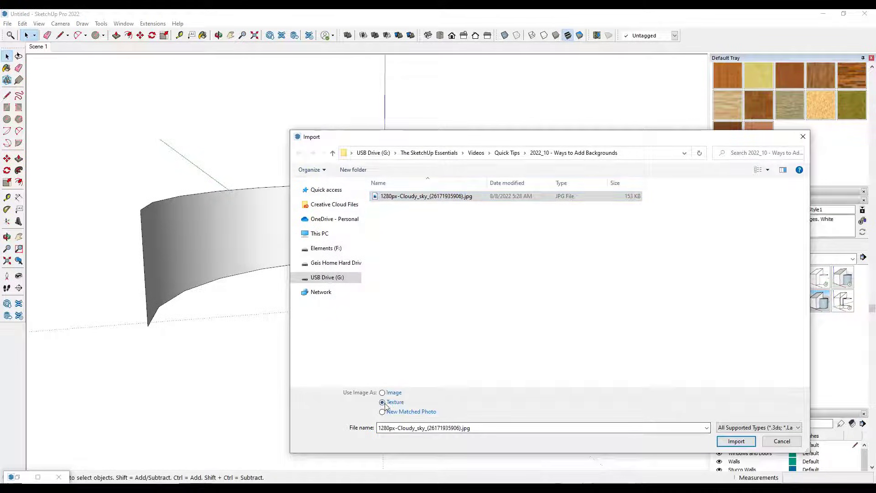
{"action": "left_click", "coordinate": [735, 441]}
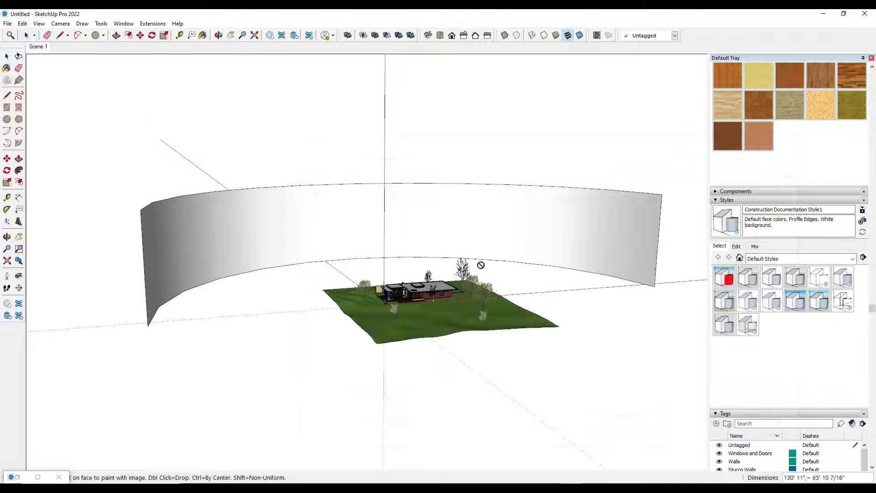
Place the sky texture on one segment of the curved wall, sized from the bottom edge to the top edge
{"action": "left_click", "coordinate": [380, 258]}
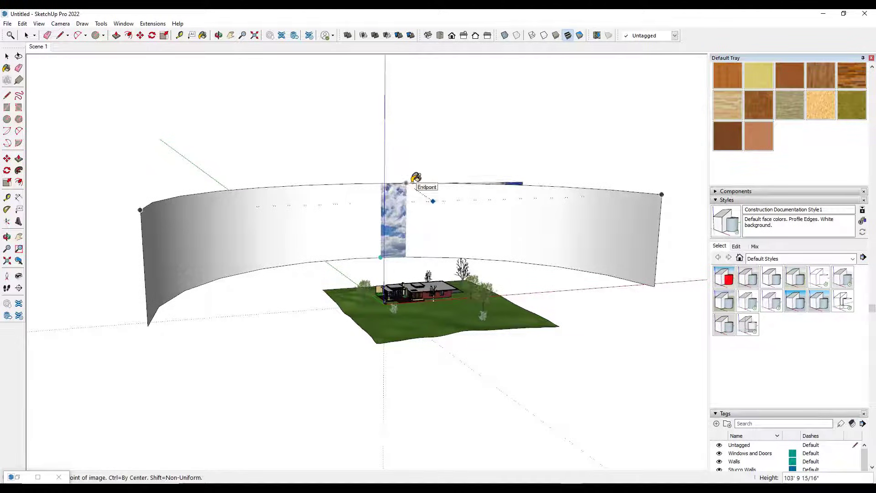
{"action": "left_click", "coordinate": [413, 180]}
{"action": "middle_click_drag", "start_coordinate": [426, 208], "coordinate": [413, 217]}
{"action": "scroll", "coordinate": [413, 217], "scroll_direction": "up", "scroll_amount": 3}
{"action": "key", "text": "space"}
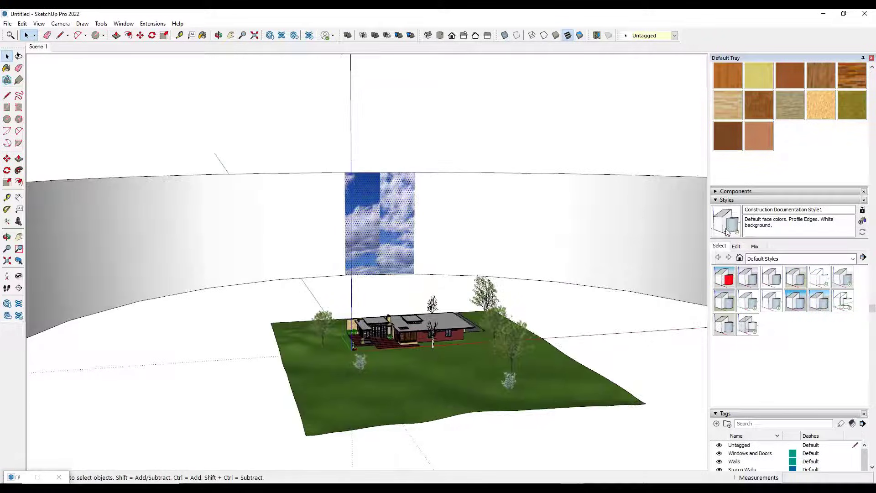
Sample the cloudy sky material from the textured segment and paint the whole curved wall with it
{"action": "left_click", "coordinate": [715, 200]}
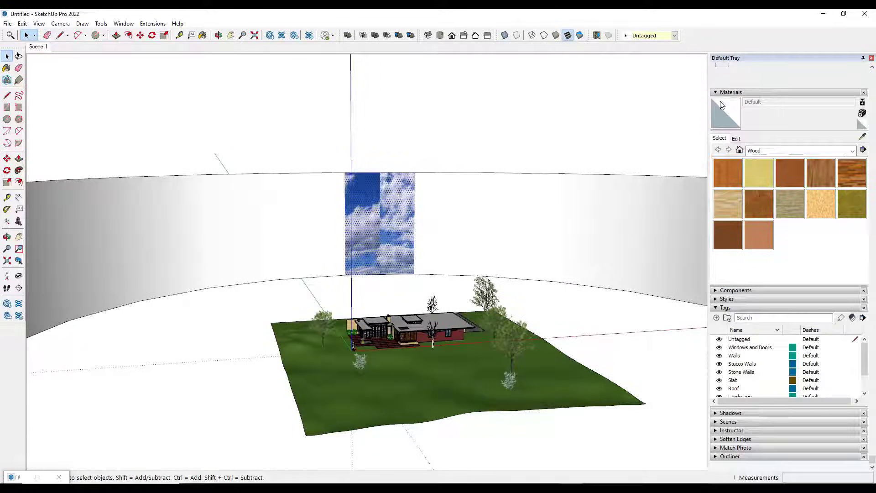
{"action": "left_click", "coordinate": [862, 137]}
{"action": "left_click", "coordinate": [399, 212]}
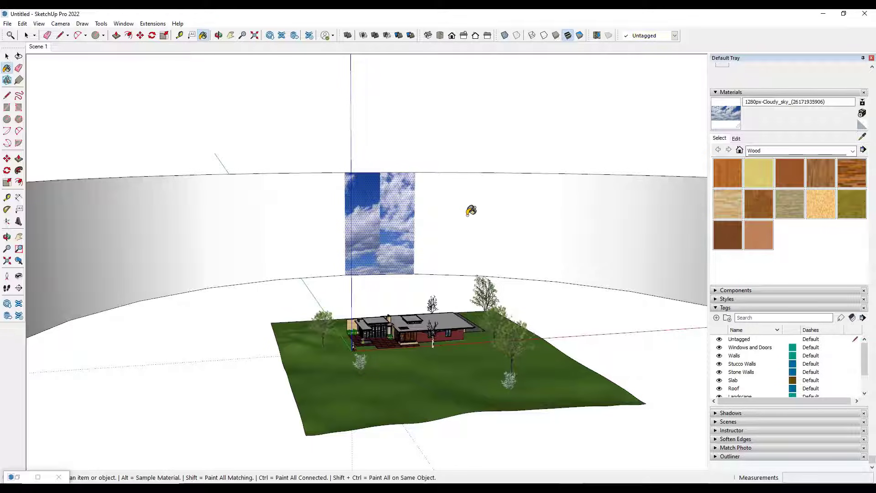
{"action": "left_click", "coordinate": [468, 214]}
{"action": "middle_click_drag", "start_coordinate": [470, 210], "coordinate": [431, 229]}
{"action": "mouse_move", "coordinate": [585, 220]}
{"action": "middle_mouse_down"}
{"action": "mouse_move", "coordinate": [381, 221]}
{"action": "mouse_move", "coordinate": [458, 214]}
{"action": "mouse_move", "coordinate": [436, 220]}
{"action": "middle_mouse_up"}
{"action": "key", "text": "space"}
{"action": "left_click", "coordinate": [437, 219]}
{"action": "left_click_drag", "start_coordinate": [436, 219], "coordinate": [437, 219]}
{"action": "key", "text": "space"}
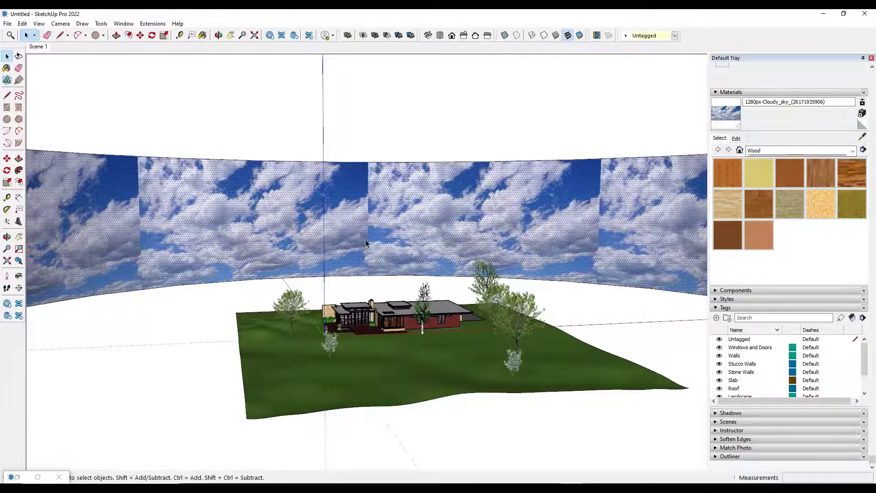
{"action": "scroll", "coordinate": [447, 239], "scroll_direction": "down", "scroll_amount": 2}
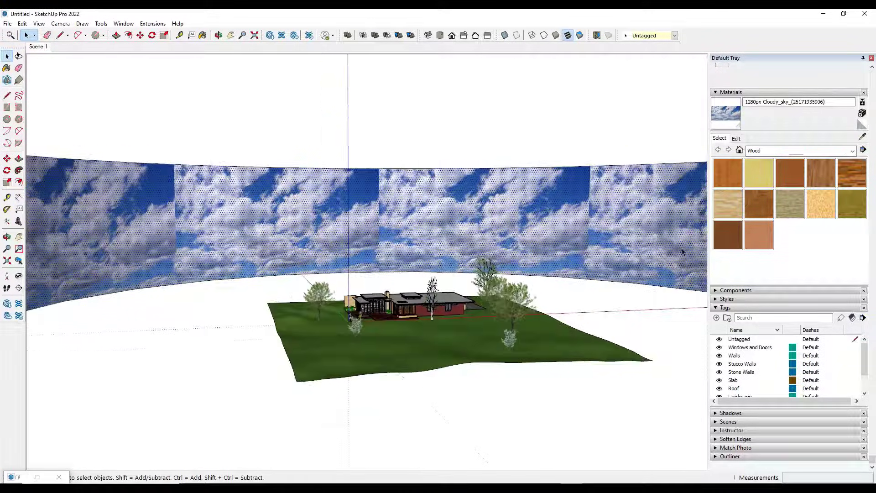
Edit the cloudy sky material, trying a texture width of 100' and then setting it to 1000'
{"action": "left_click", "coordinate": [736, 138]}
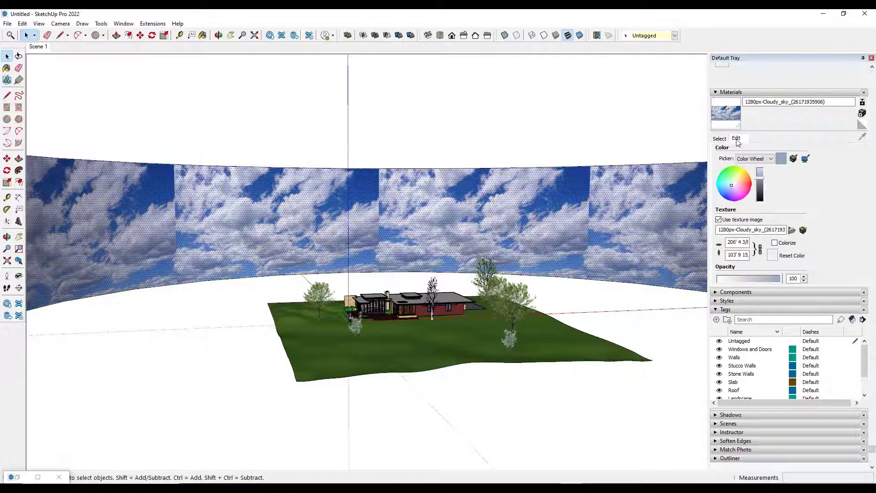
{"action": "left_click", "coordinate": [728, 243]}
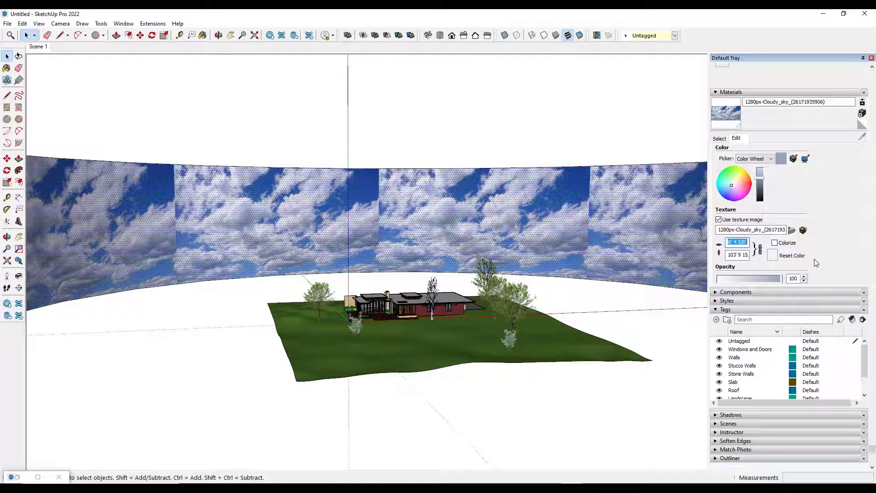
{"action": "type", "text": "100'"}
{"action": "key", "text": "Return"}
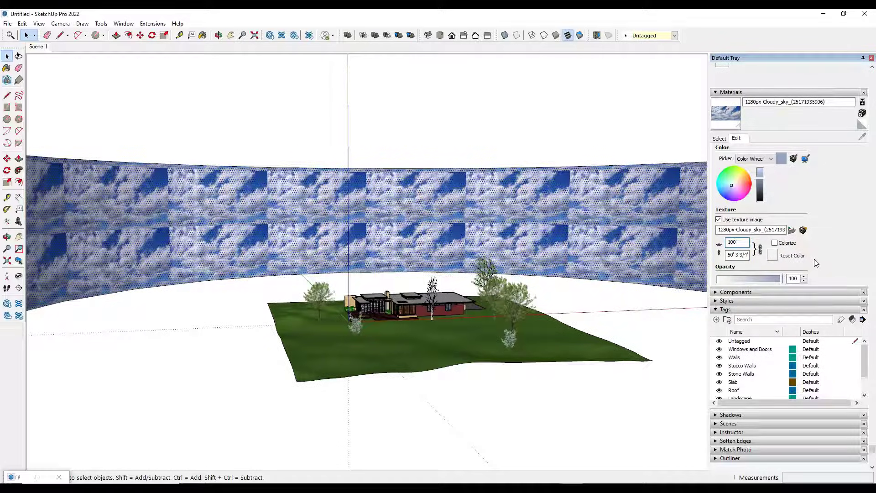
{"action": "key", "text": "Left"}
{"action": "type", "text": "0"}
{"action": "key", "text": "Return"}
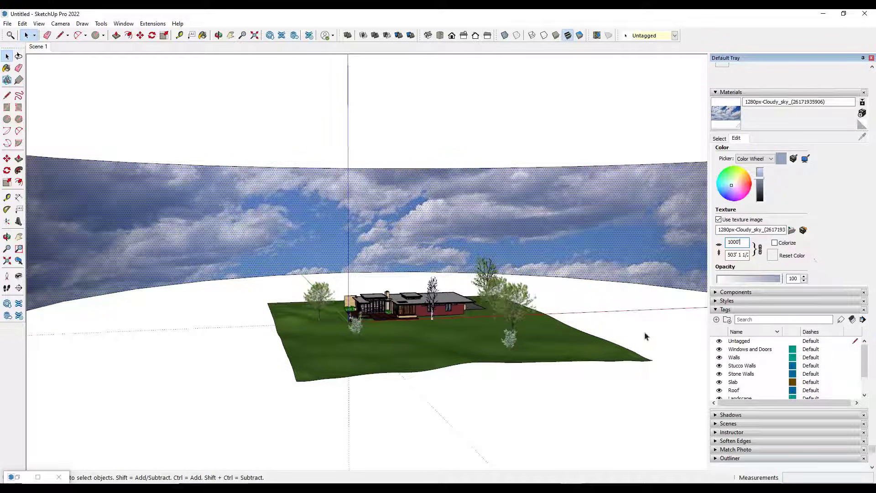
Examine the resized sky texture on the curved wall from the side and from the front of the house
{"action": "scroll", "coordinate": [362, 254], "scroll_direction": "down", "scroll_amount": 5}
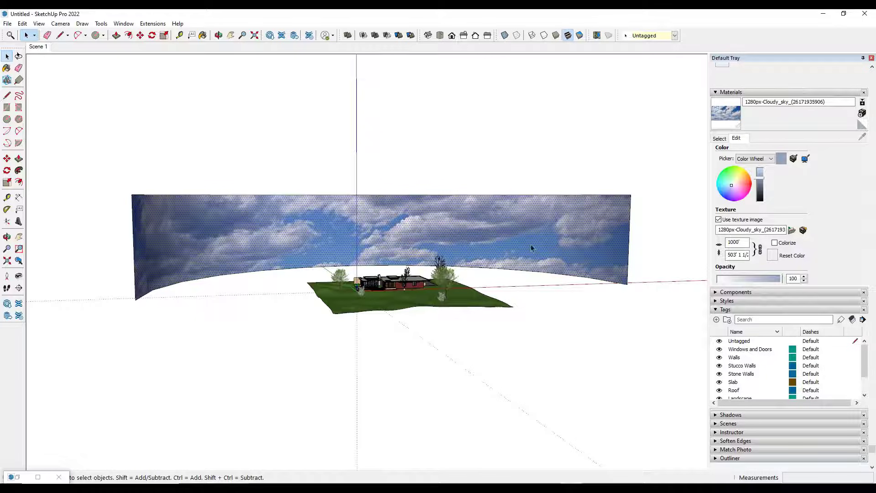
{"action": "middle_click_drag", "start_coordinate": [531, 247], "coordinate": [261, 260]}
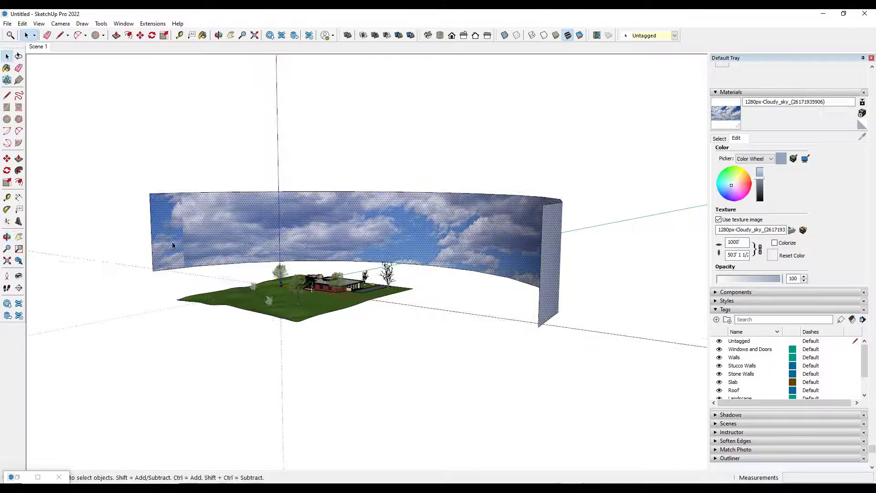
{"action": "middle_click_drag", "start_coordinate": [187, 252], "coordinate": [413, 242]}
{"action": "scroll", "coordinate": [410, 270], "scroll_direction": "up", "scroll_amount": 6}
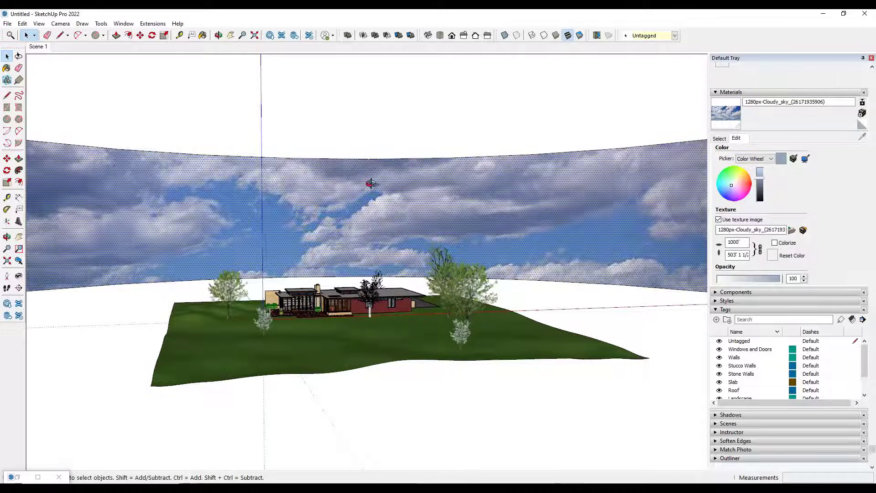
Raise the top edge of the curved sky wall by about 98' 10"
{"action": "middle_click_drag", "start_coordinate": [370, 182], "coordinate": [330, 144]}
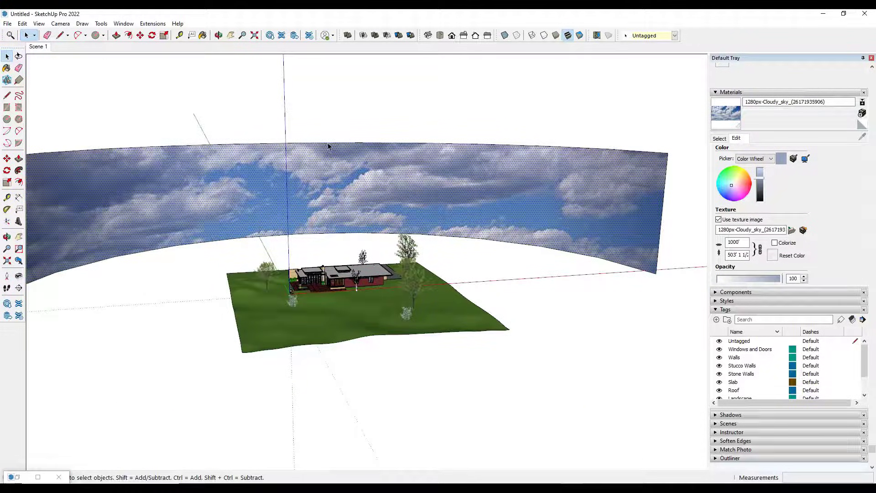
{"action": "left_click", "coordinate": [330, 144]}
{"action": "middle_click_drag", "start_coordinate": [401, 176], "coordinate": [599, 196]}
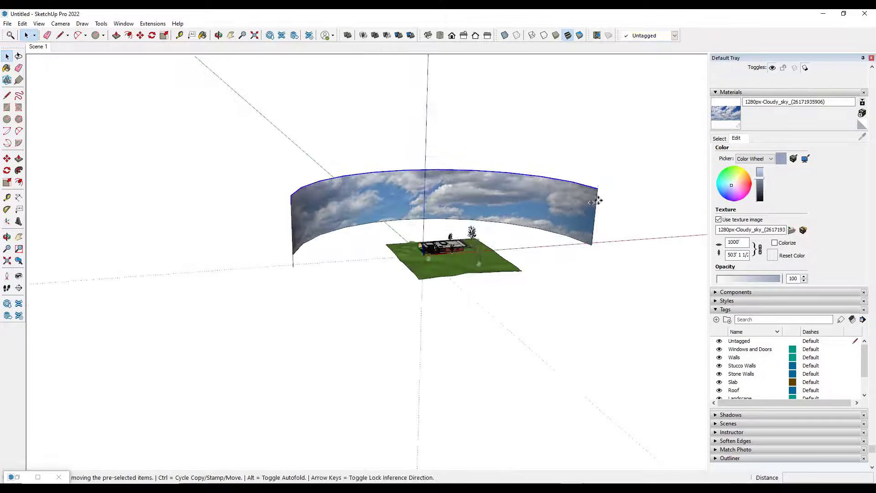
{"action": "key", "text": "m"}
{"action": "left_click", "coordinate": [601, 190]}
{"action": "left_click", "coordinate": [604, 132]}
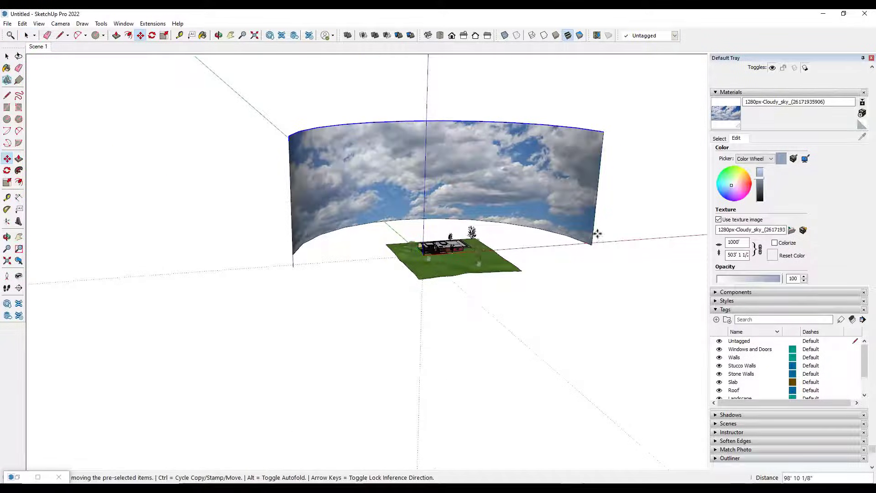
{"action": "key", "text": "space"}
{"action": "left_click", "coordinate": [585, 241]}
{"action": "left_click", "coordinate": [583, 243]}
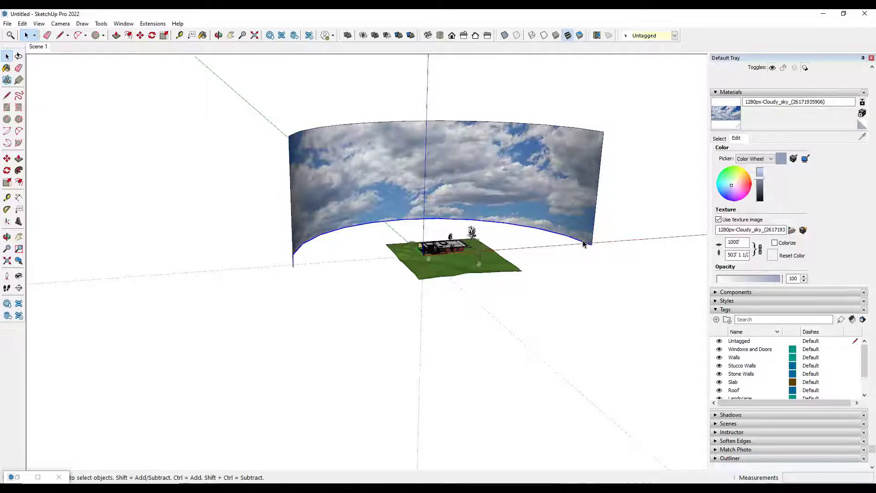
{"action": "key", "text": "m"}
{"action": "left_click", "coordinate": [593, 243]}
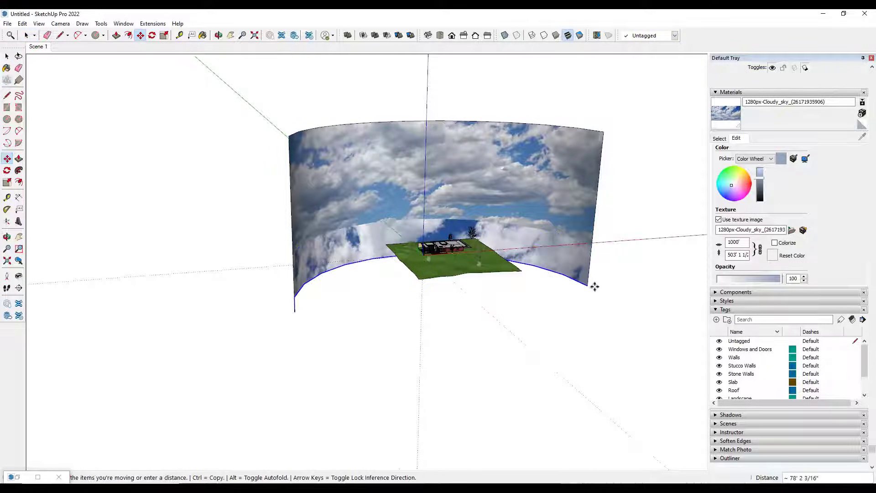
{"action": "left_click", "coordinate": [597, 245]}
{"action": "key", "text": "space"}
Move the entire curved sky wall down by about 80' 3" so it extends below the terrain
{"action": "left_click", "coordinate": [516, 174]}
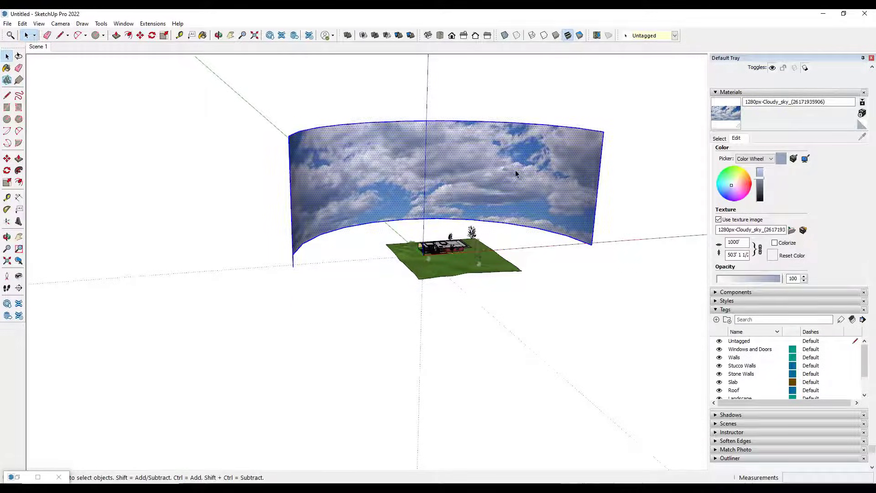
{"action": "key", "text": "m"}
{"action": "left_click", "coordinate": [512, 171]}
{"action": "left_click", "coordinate": [509, 208]}
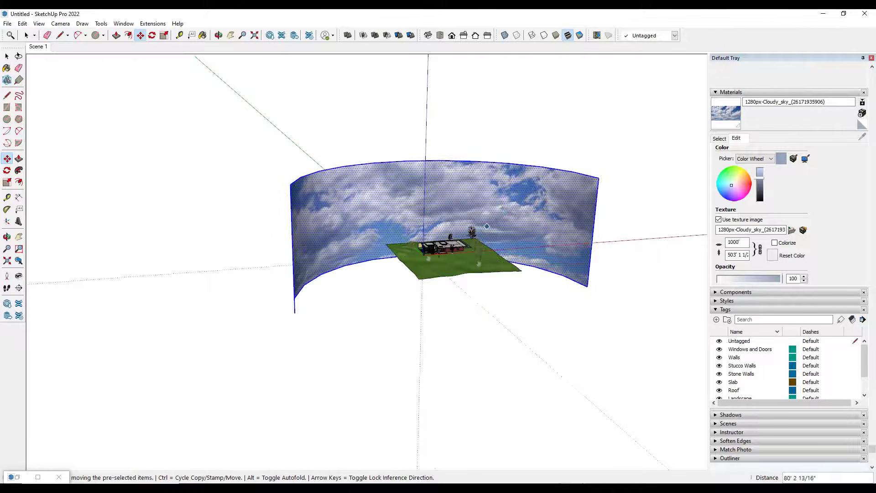
Examine how the sky texture runs across the curved wall behind the house, from close up and from several angles
{"action": "scroll", "coordinate": [445, 255], "scroll_direction": "up", "scroll_amount": 2}
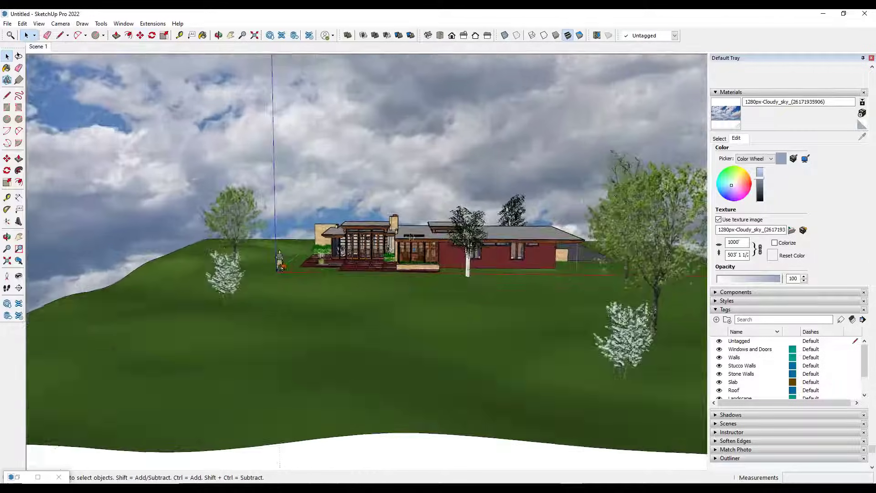
{"action": "middle_click_drag", "start_coordinate": [346, 240], "coordinate": [487, 217]}
{"action": "scroll", "coordinate": [486, 216], "scroll_direction": "up", "scroll_amount": 5}
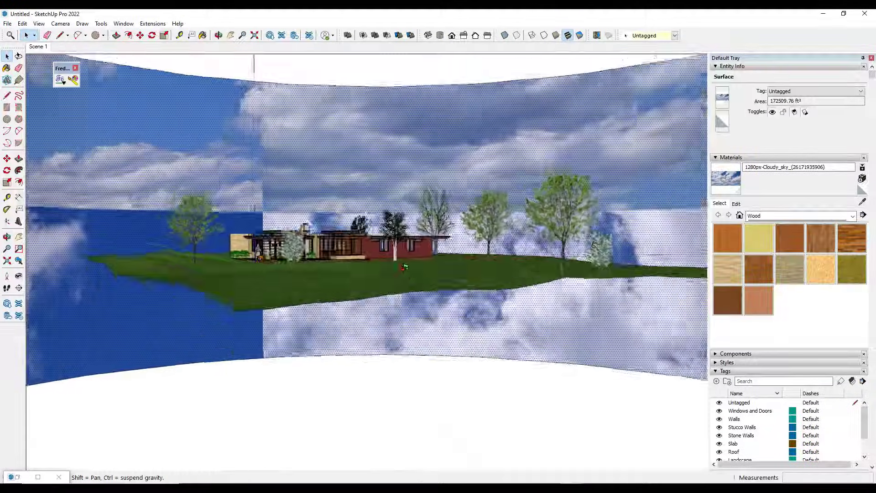
{"action": "scroll", "coordinate": [404, 267], "scroll_direction": "down", "scroll_amount": 8}
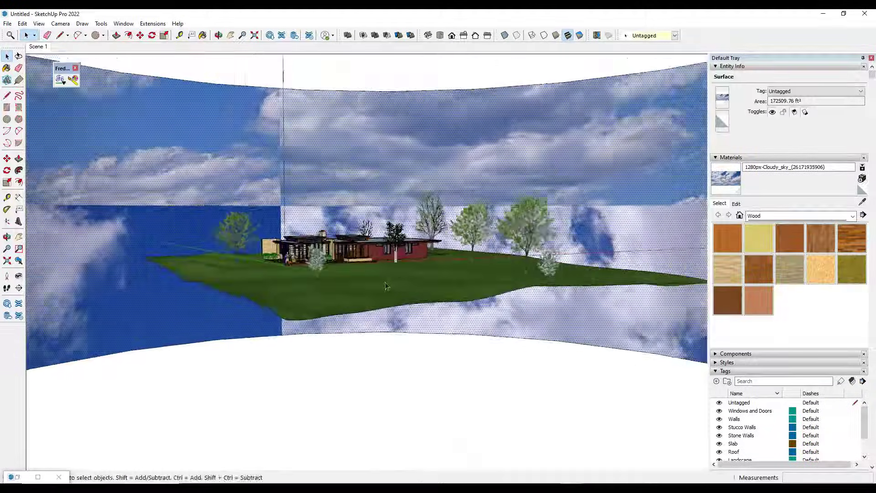
{"action": "middle_click_drag", "start_coordinate": [405, 267], "coordinate": [210, 184]}
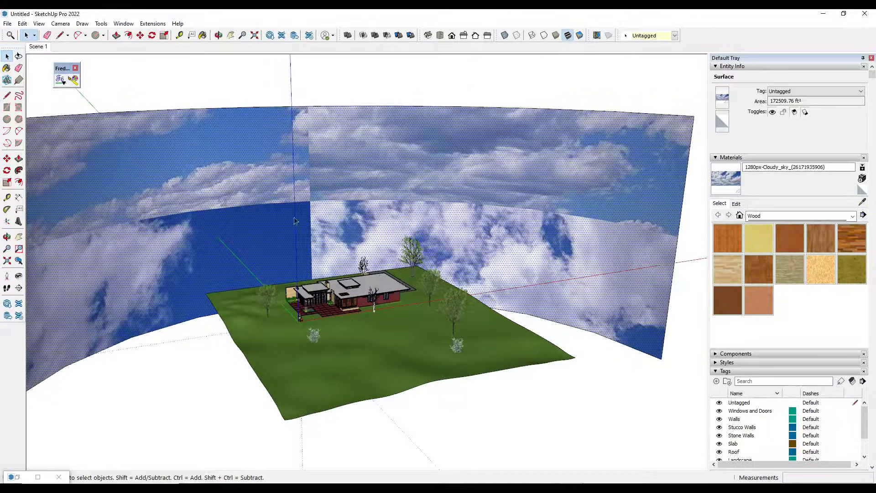
{"action": "scroll", "coordinate": [316, 202], "scroll_direction": "down", "scroll_amount": 5}
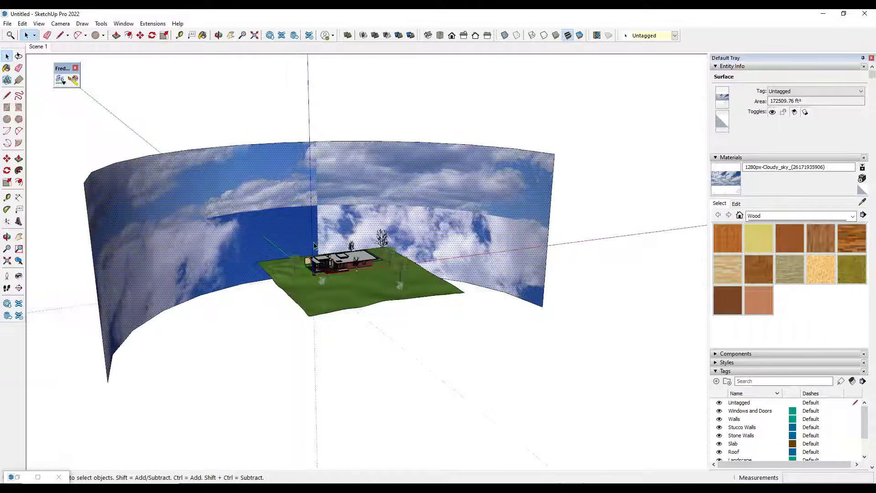
{"action": "middle_click_drag", "start_coordinate": [316, 202], "coordinate": [295, 224]}
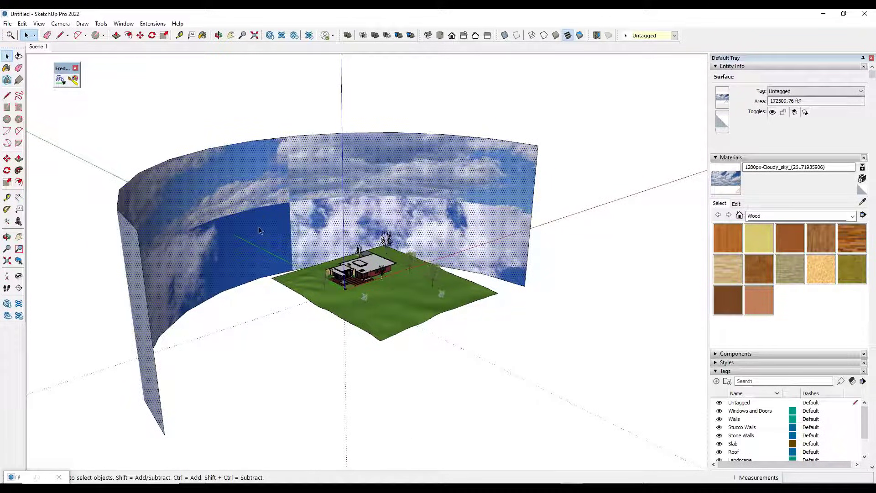
{"action": "middle_click_drag", "start_coordinate": [410, 269], "coordinate": [364, 234]}
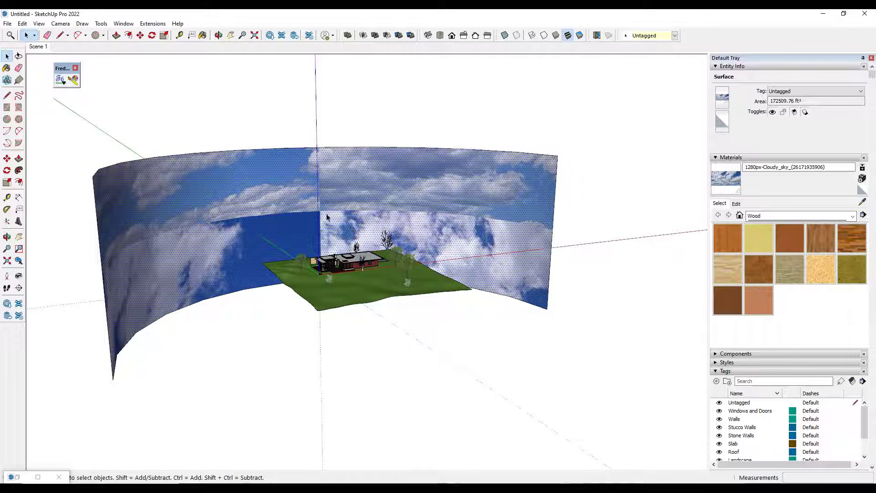
Use ThruPaint from Fredo Tools to remap the sky texture on the curved wall and shift its placement across the surface
{"action": "left_click", "coordinate": [60, 81]}
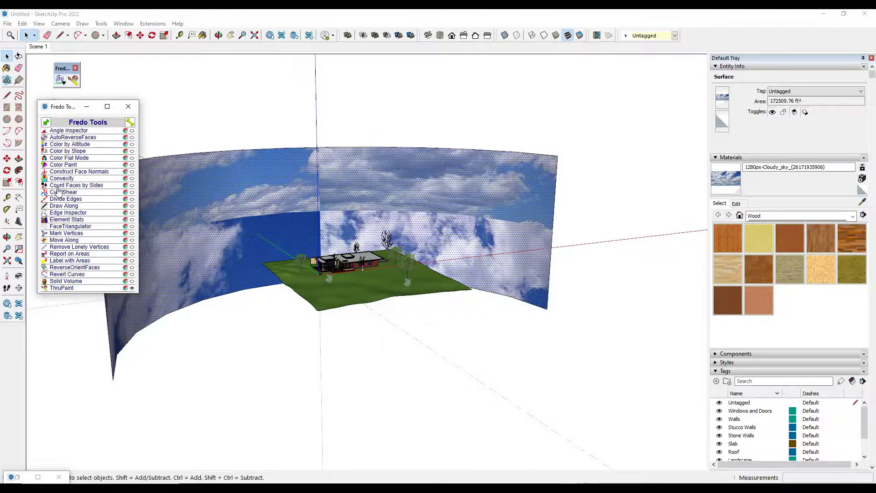
{"action": "left_click", "coordinate": [56, 290]}
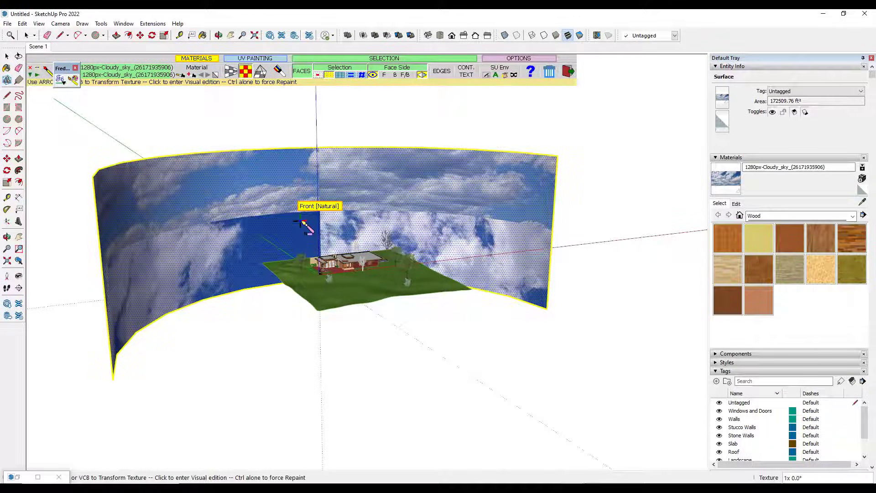
{"action": "left_click", "coordinate": [246, 73]}
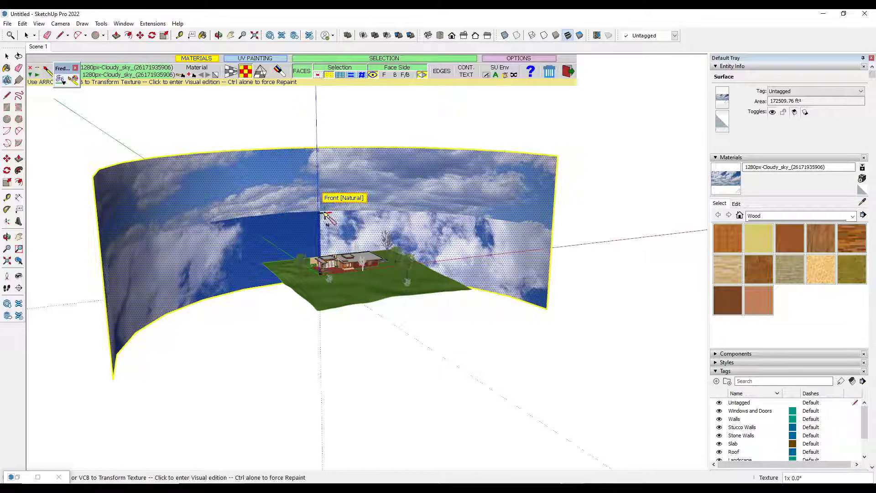
{"action": "left_click", "coordinate": [297, 206]}
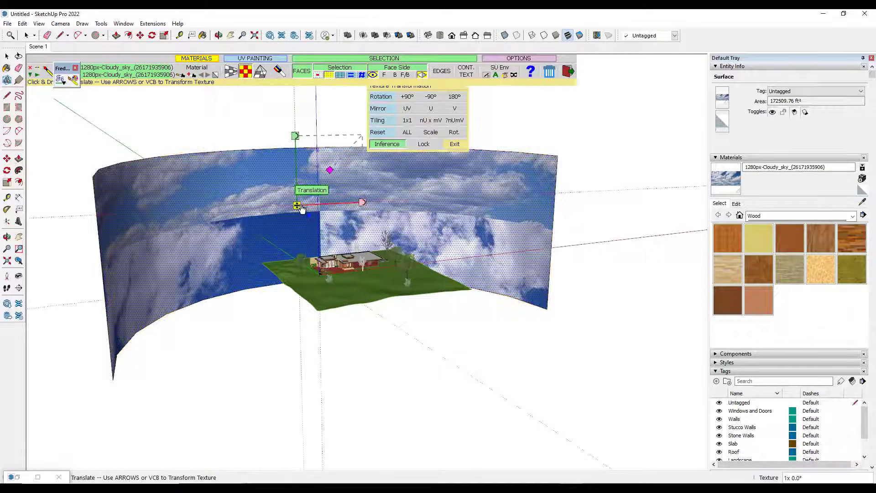
{"action": "left_click_drag", "start_coordinate": [297, 206], "coordinate": [39, 354]}
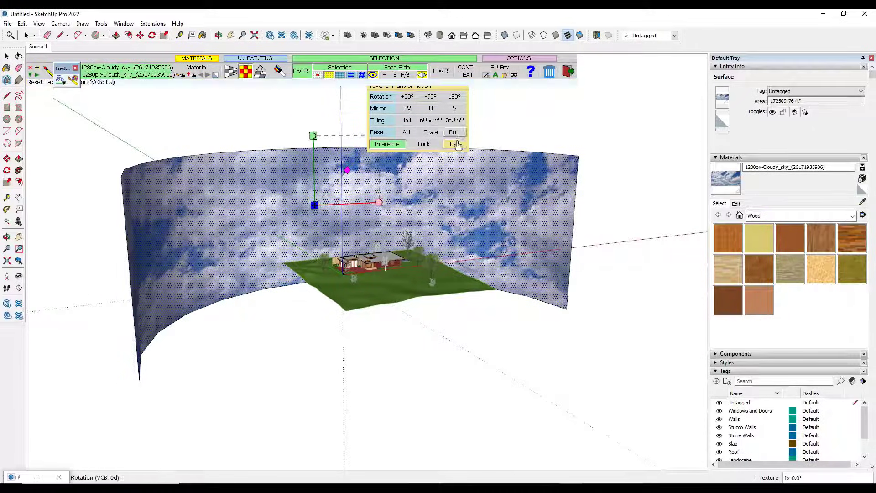
{"action": "left_click", "coordinate": [455, 145]}
{"action": "scroll", "coordinate": [401, 237], "scroll_direction": "up", "scroll_amount": 6}
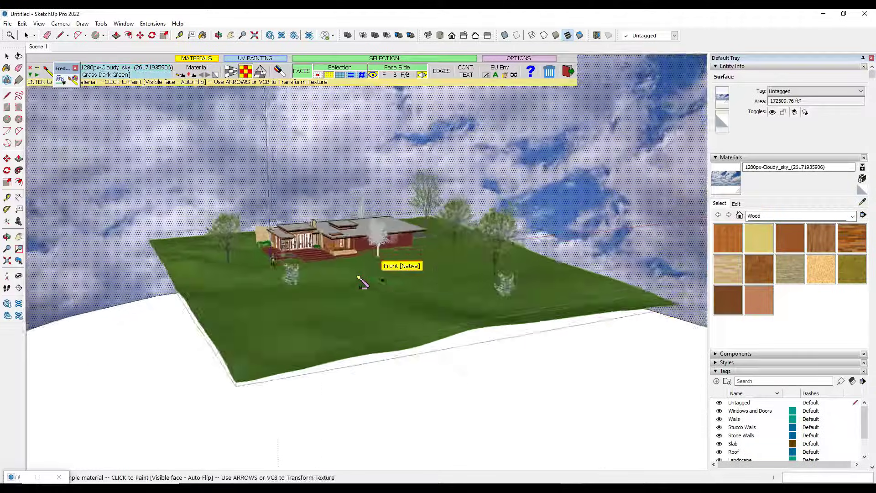
{"action": "scroll", "coordinate": [137, 95], "scroll_direction": "up", "scroll_amount": 1}
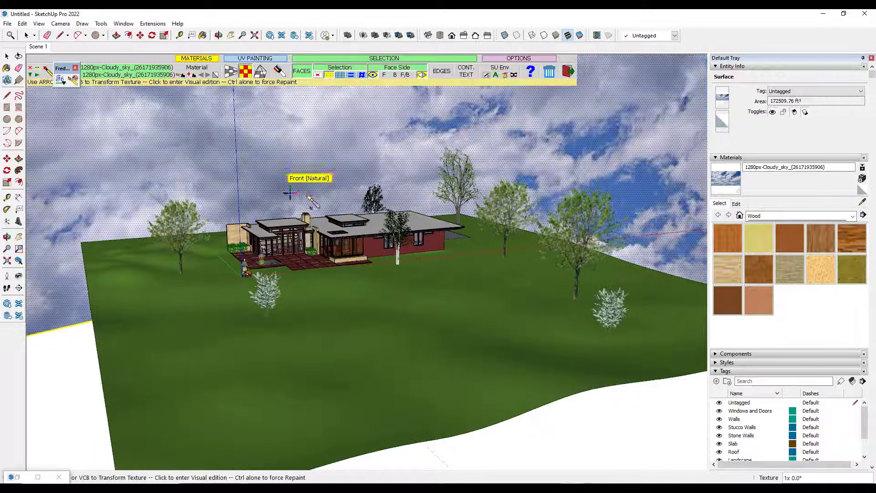
{"action": "scroll", "coordinate": [292, 189], "scroll_direction": "up", "scroll_amount": 4}
{"action": "scroll", "coordinate": [386, 216], "scroll_direction": "up", "scroll_amount": 4}
{"action": "key", "text": "space"}
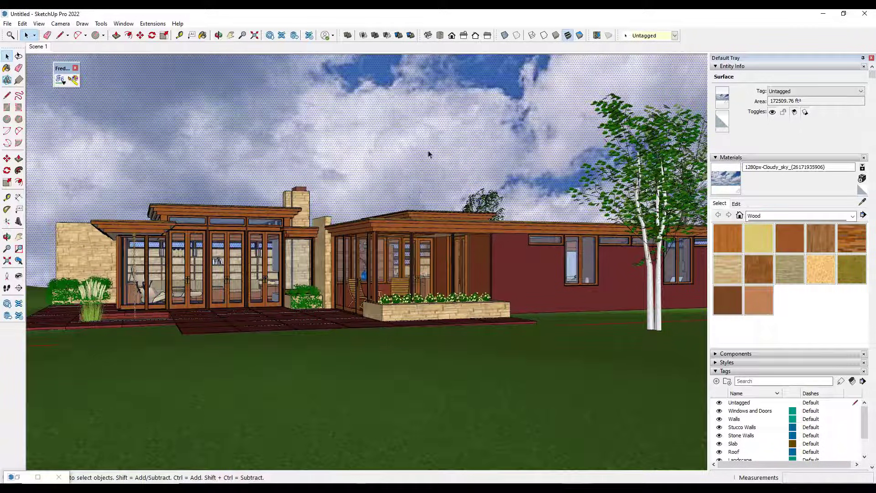
Scale the sky texture on the curved wall to 0.64x with ThruPaint's visual editing
{"action": "left_click", "coordinate": [73, 81]}
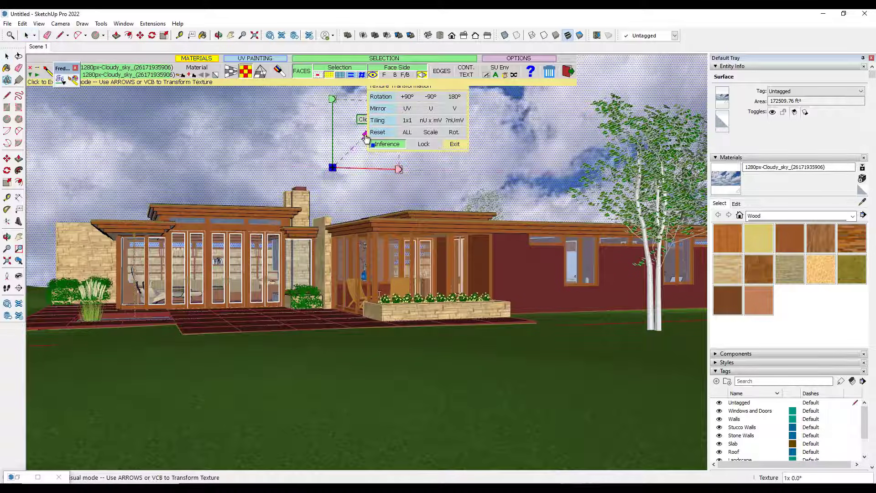
{"action": "left_click_drag", "start_coordinate": [366, 138], "coordinate": [347, 157]}
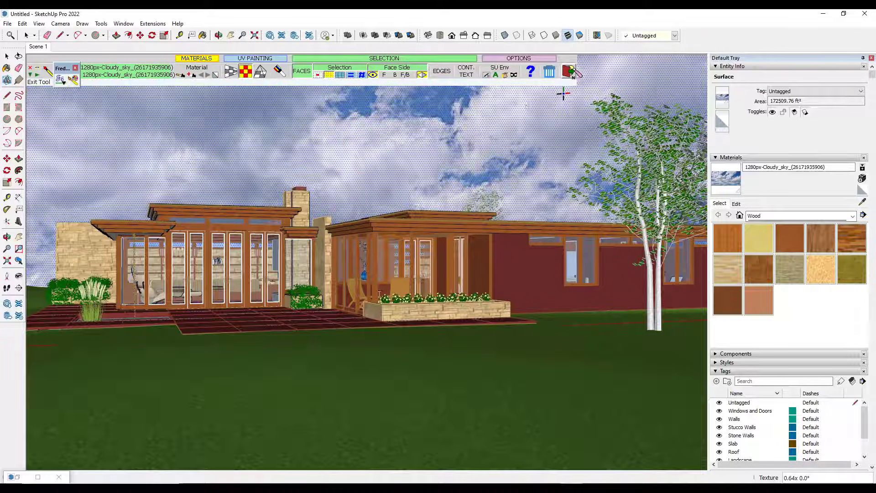
{"action": "left_click", "coordinate": [568, 71]}
Examine the rescaled sky texture behind the house from near and far viewpoints
{"action": "middle_click_drag", "start_coordinate": [392, 175], "coordinate": [410, 187]}
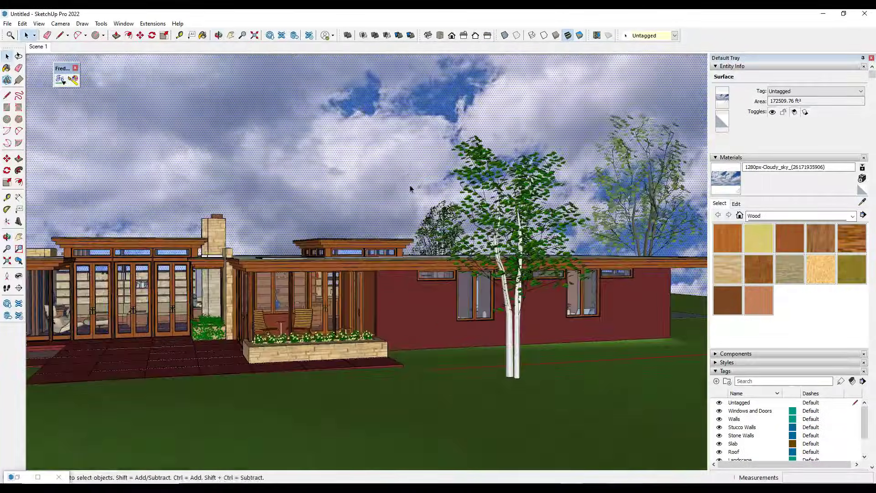
{"action": "scroll", "coordinate": [408, 189], "scroll_direction": "down", "scroll_amount": 8}
{"action": "middle_click_drag", "start_coordinate": [384, 227], "coordinate": [382, 292]}
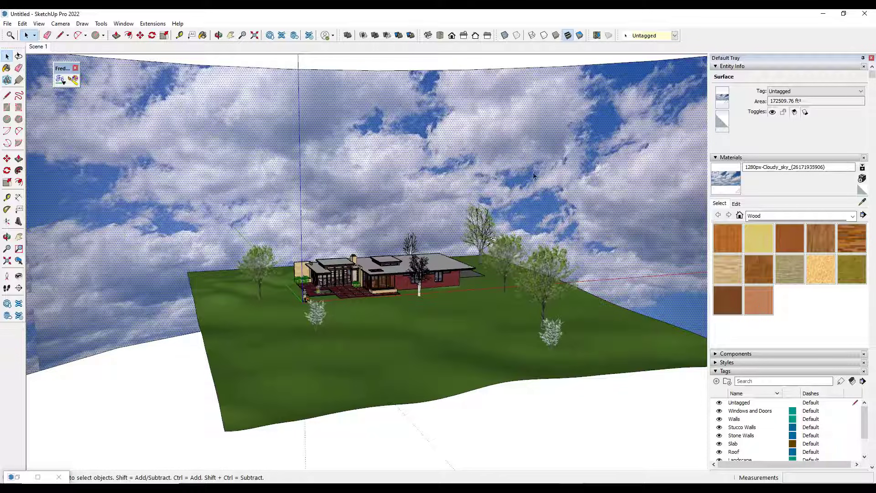
{"action": "scroll", "coordinate": [223, 182], "scroll_direction": "down", "scroll_amount": 3}
{"action": "scroll", "coordinate": [344, 271], "scroll_direction": "up", "scroll_amount": 8}
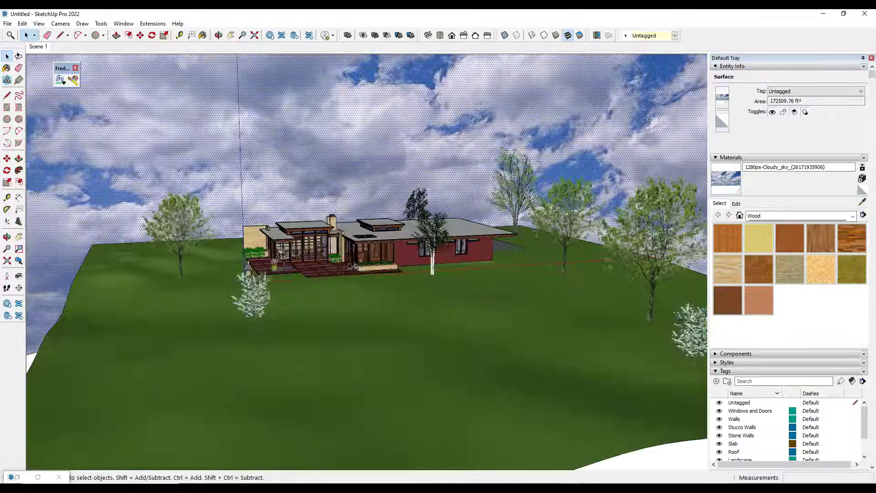
{"action": "scroll", "coordinate": [344, 271], "scroll_direction": "down", "scroll_amount": 5}
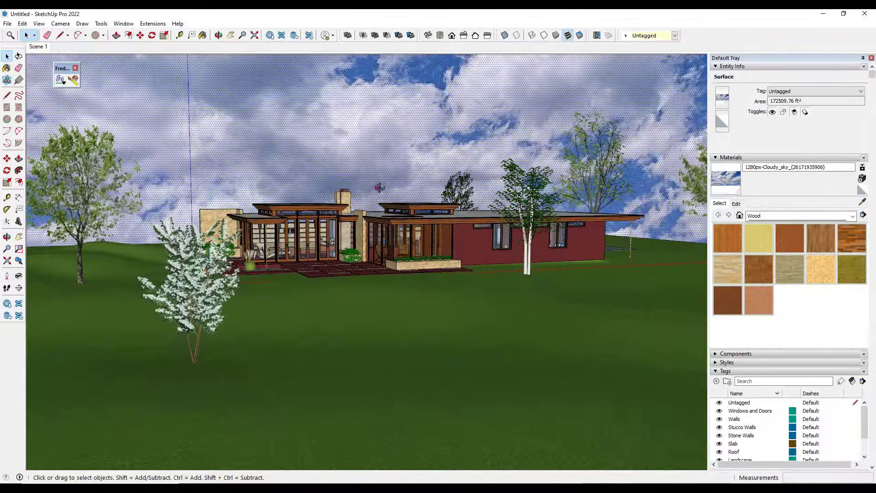
{"action": "scroll", "coordinate": [395, 194], "scroll_direction": "down", "scroll_amount": 15}
Group the curved sky wall's face and edges, and hide the group
{"action": "middle_click_drag", "start_coordinate": [395, 195], "coordinate": [335, 163]}
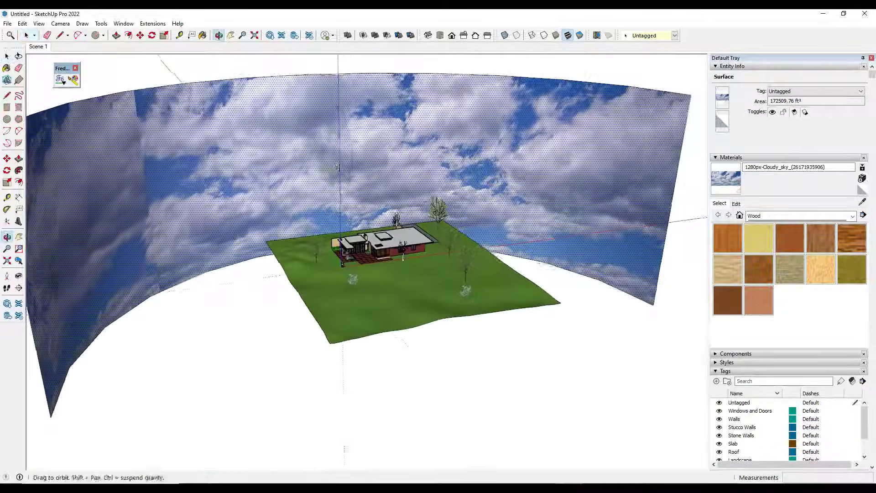
{"action": "double_click", "coordinate": [336, 161]}
{"action": "right_click", "coordinate": [335, 162]}
{"action": "left_click", "coordinate": [361, 240]}
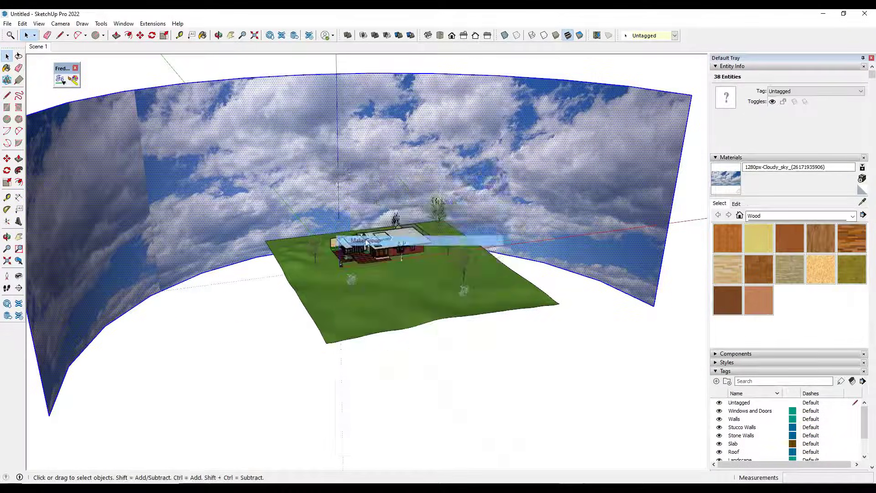
{"action": "right_click", "coordinate": [291, 124]}
{"action": "left_click", "coordinate": [312, 150]}
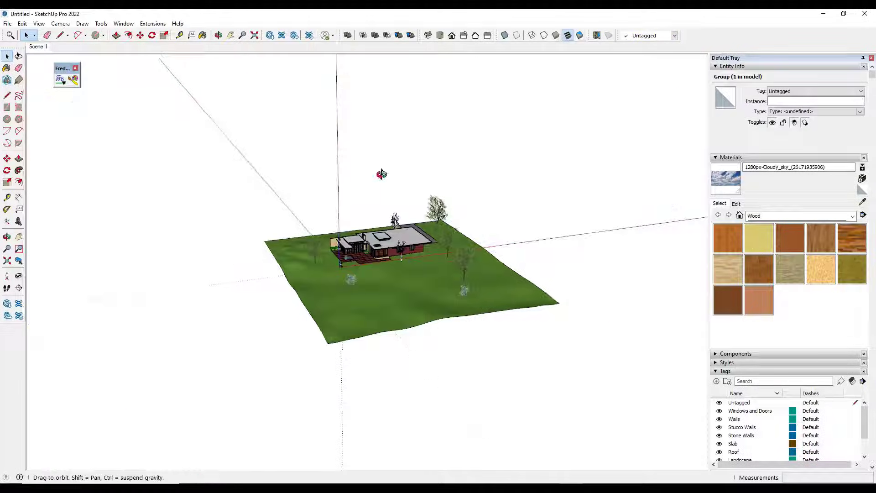
Search 3D Warehouse for "skydome", load Ellen's sky domes directly into the model, and place it so the large dome covers the house
{"action": "left_click", "coordinate": [269, 38]}
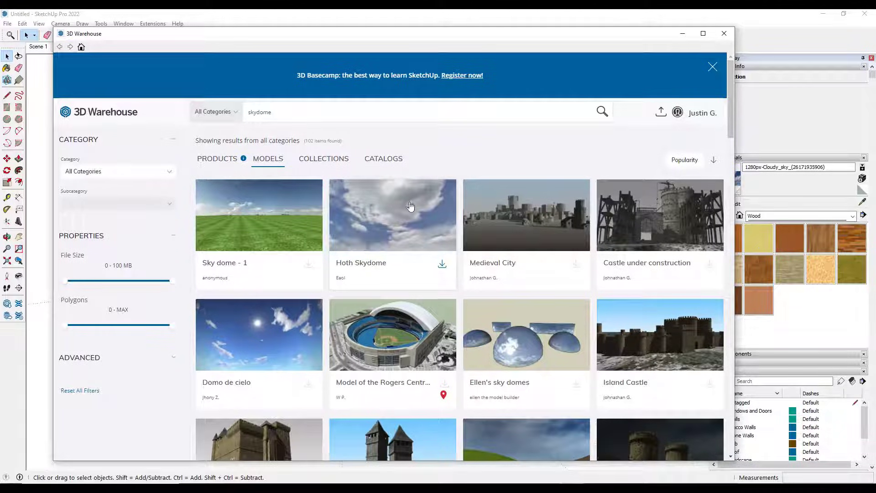
{"action": "scroll", "coordinate": [513, 239], "scroll_direction": "down", "scroll_amount": 2}
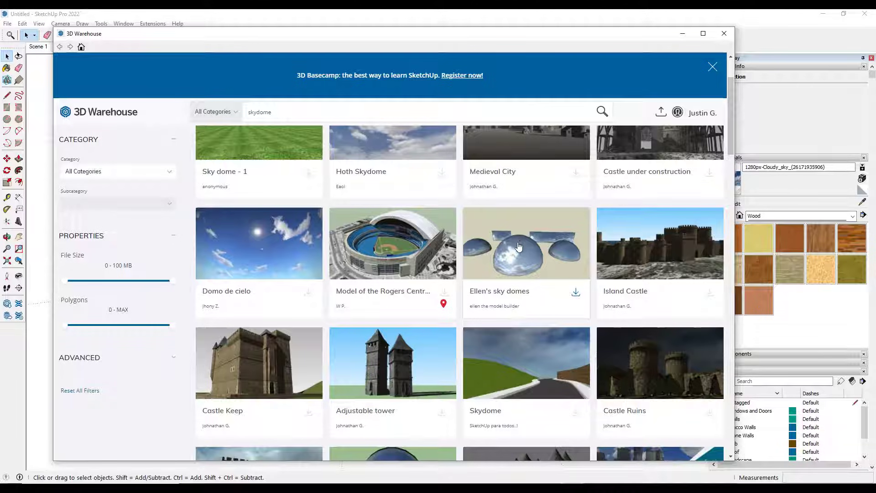
{"action": "scroll", "coordinate": [519, 247], "scroll_direction": "down", "scroll_amount": 4}
{"action": "scroll", "coordinate": [519, 242], "scroll_direction": "up", "scroll_amount": 3}
{"action": "left_click", "coordinate": [519, 241]}
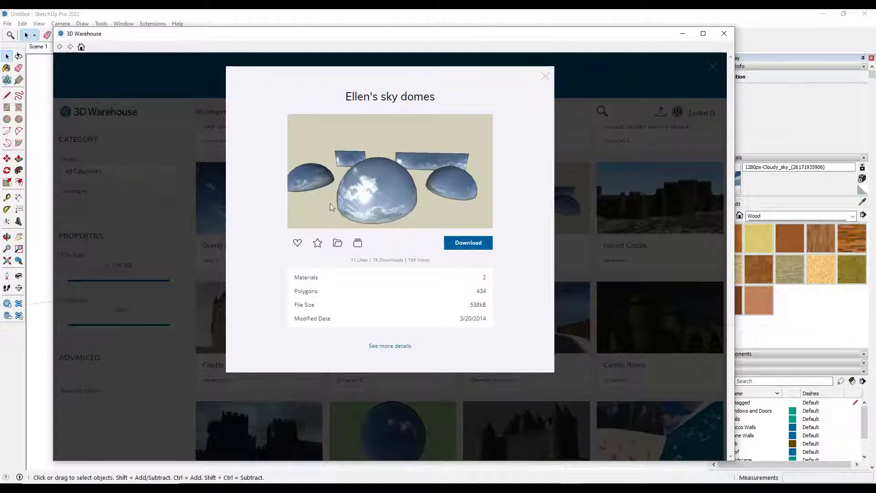
{"action": "left_click", "coordinate": [463, 245]}
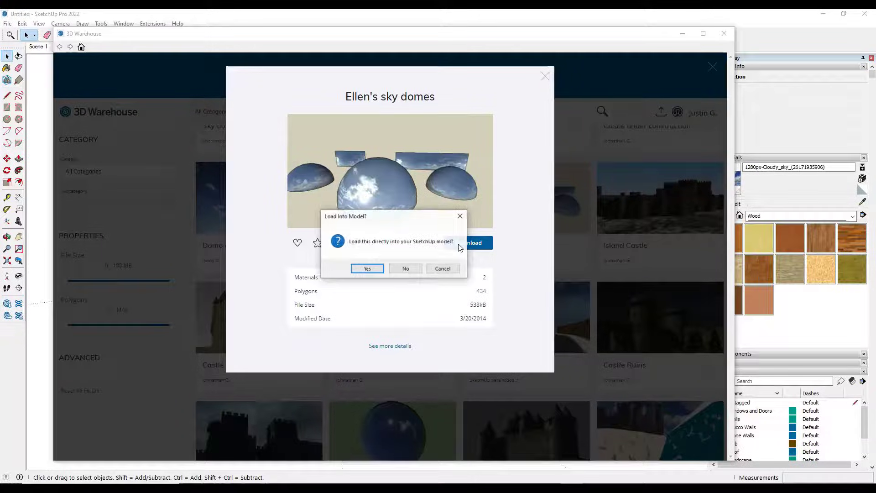
{"action": "left_click", "coordinate": [361, 269]}
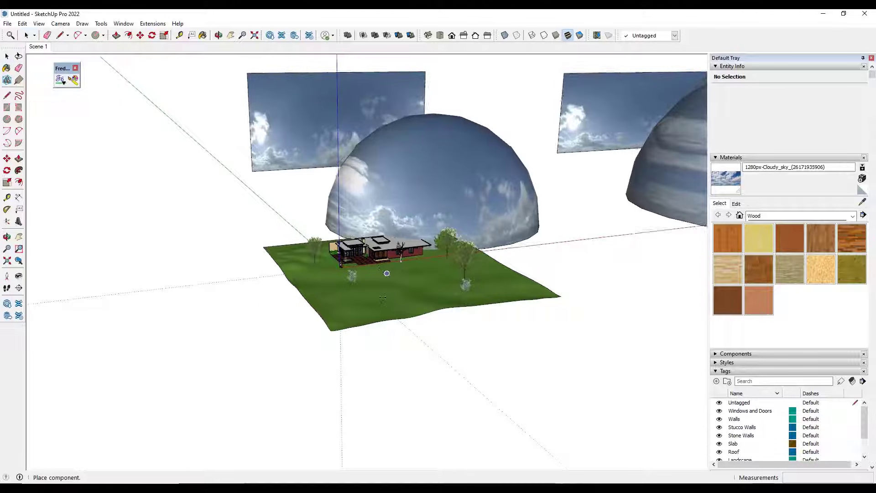
{"action": "left_click", "coordinate": [391, 349]}
{"action": "middle_click_drag", "start_coordinate": [392, 349], "coordinate": [360, 287]}
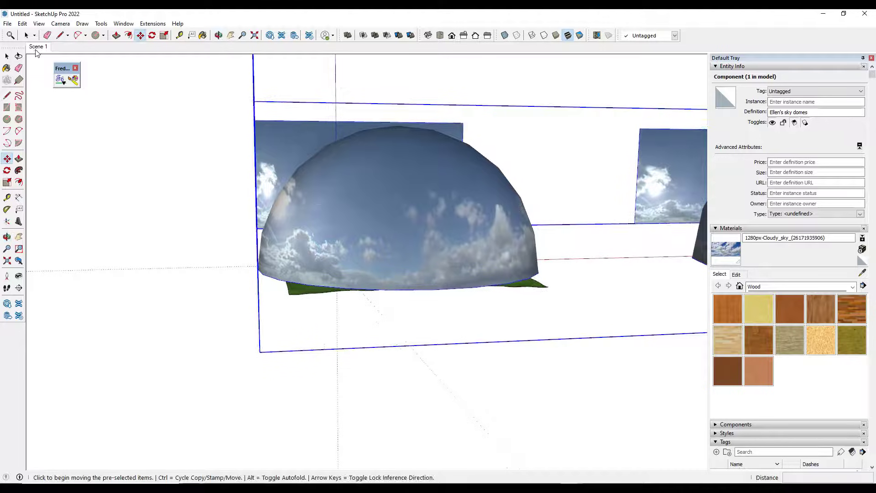
Look around the house from the Scene 1 view with the sky dome behind it, and delete the dome component
{"action": "left_click", "coordinate": [36, 47]}
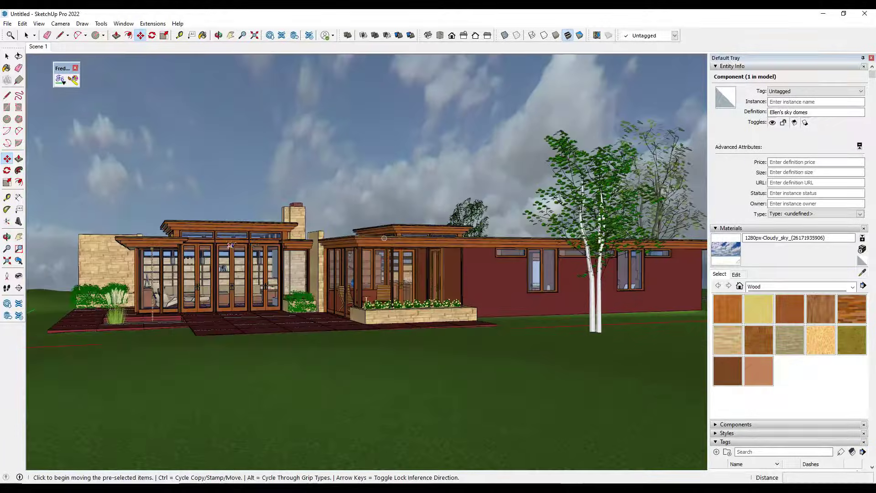
{"action": "left_click", "coordinate": [18, 276]}
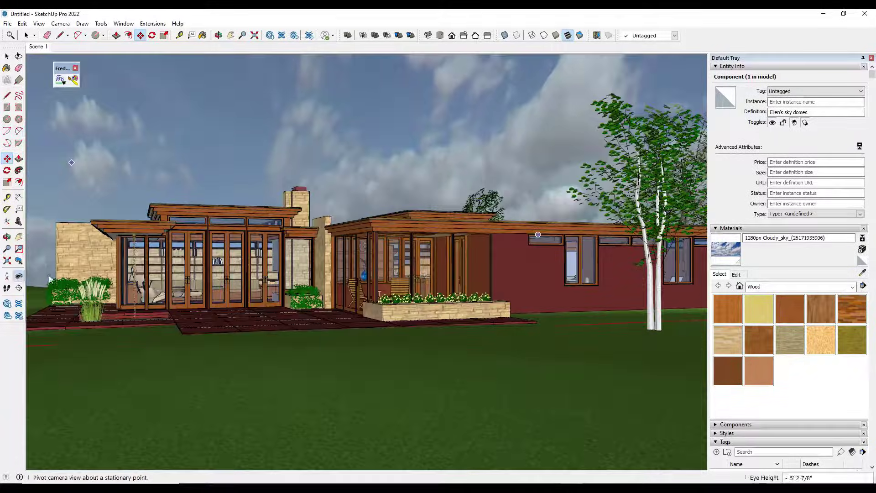
{"action": "left_click_drag", "start_coordinate": [432, 176], "coordinate": [290, 281]}
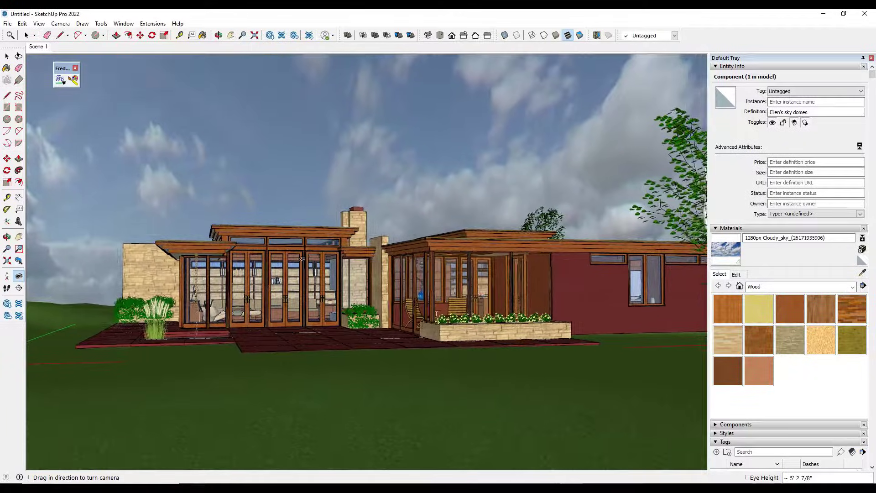
{"action": "key", "text": "space"}
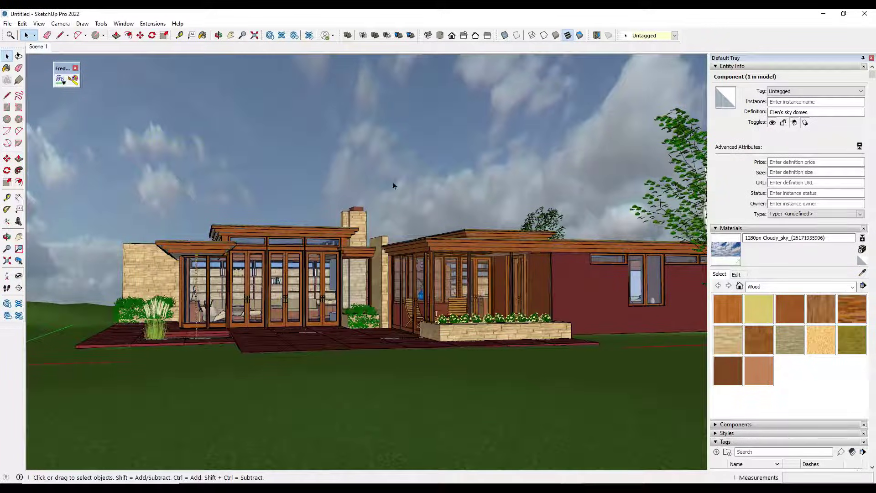
{"action": "key", "text": "Delete"}
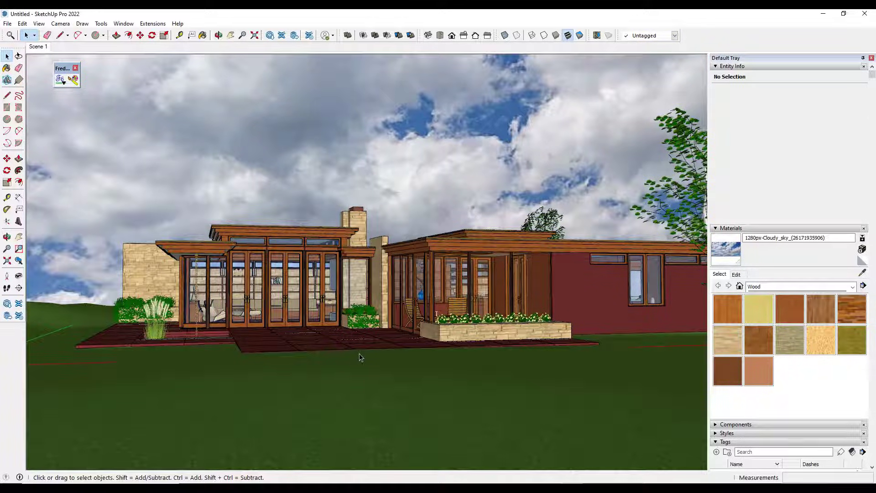
Hide the curved sky wall group around the house and lawn
{"action": "scroll", "coordinate": [357, 307], "scroll_direction": "down", "scroll_amount": 10}
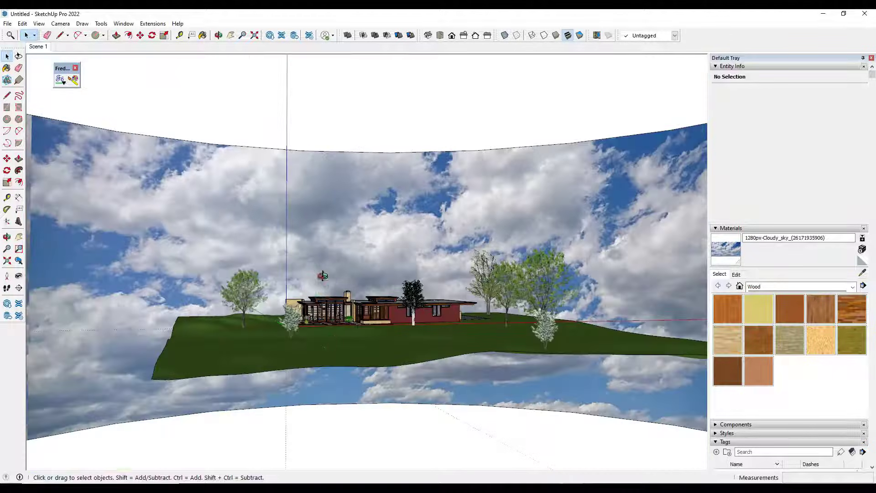
{"action": "middle_click_drag", "start_coordinate": [323, 275], "coordinate": [339, 320]}
{"action": "scroll", "coordinate": [343, 162], "scroll_direction": "down", "scroll_amount": 3}
{"action": "left_click", "coordinate": [347, 163]}
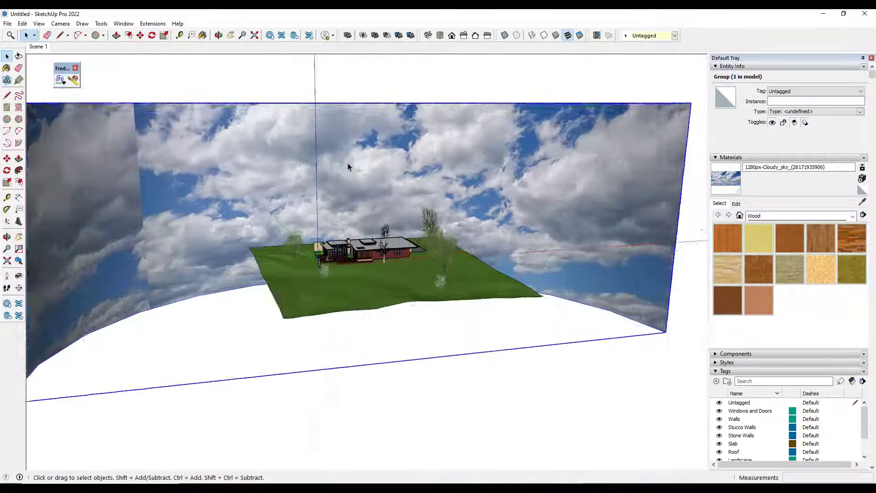
{"action": "scroll", "coordinate": [348, 163], "scroll_direction": "down", "scroll_amount": 5}
{"action": "right_click", "coordinate": [348, 163]}
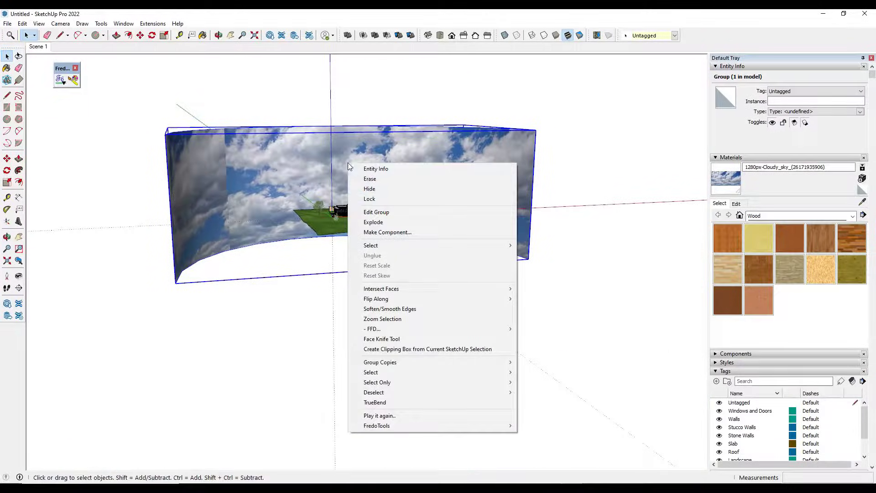
{"action": "left_click", "coordinate": [370, 189]}
Return to the Scene 1 view and add a second scene from it
{"action": "scroll", "coordinate": [366, 204], "scroll_direction": "up", "scroll_amount": 3}
{"action": "scroll", "coordinate": [355, 201], "scroll_direction": "up", "scroll_amount": 5}
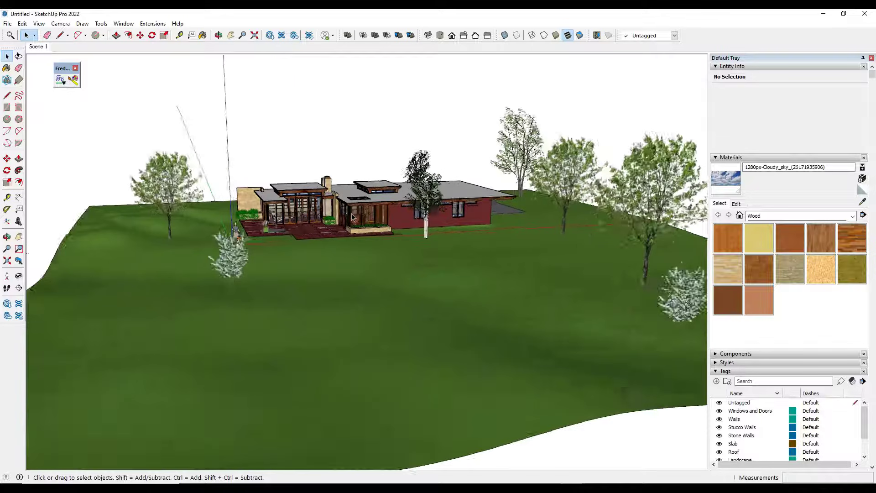
{"action": "middle_click_drag", "start_coordinate": [355, 201], "coordinate": [351, 193]}
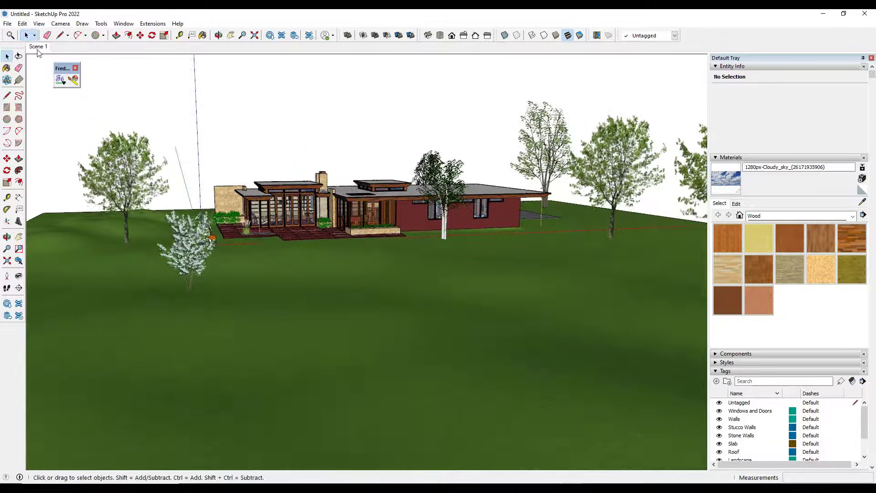
{"action": "left_click", "coordinate": [38, 49]}
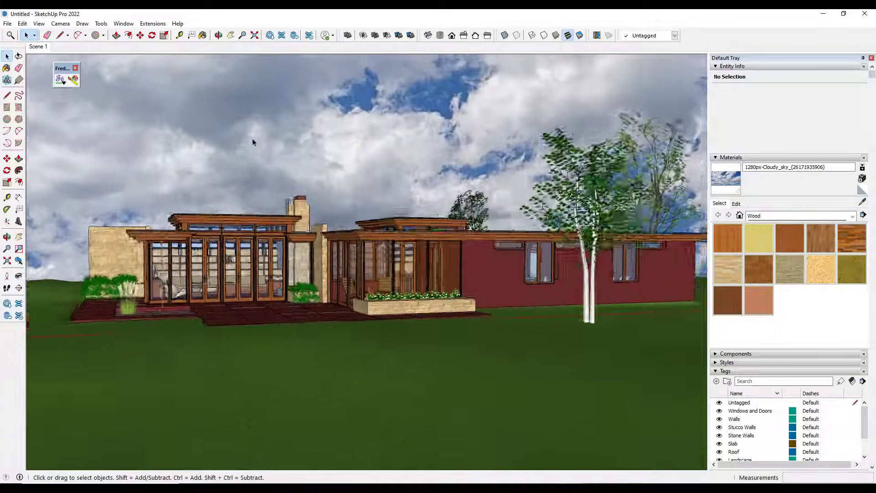
{"action": "right_click", "coordinate": [38, 47]}
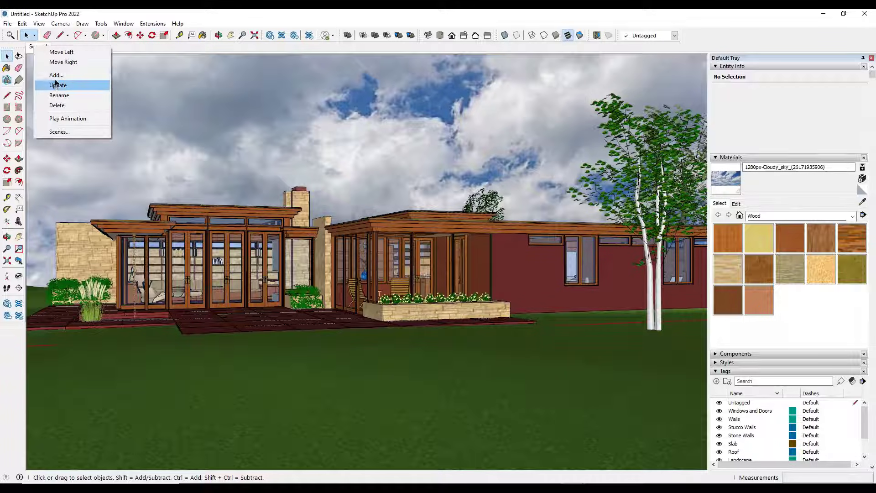
{"action": "left_click", "coordinate": [56, 85]}
Hide the curved sky wall group in Scene 2 and update that scene
{"action": "right_click", "coordinate": [258, 133]}
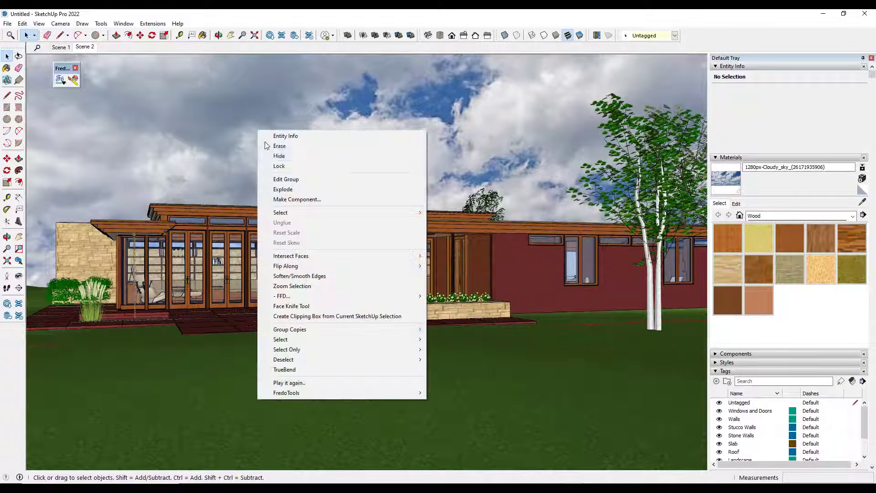
{"action": "left_click", "coordinate": [274, 158]}
{"action": "right_click", "coordinate": [84, 48]}
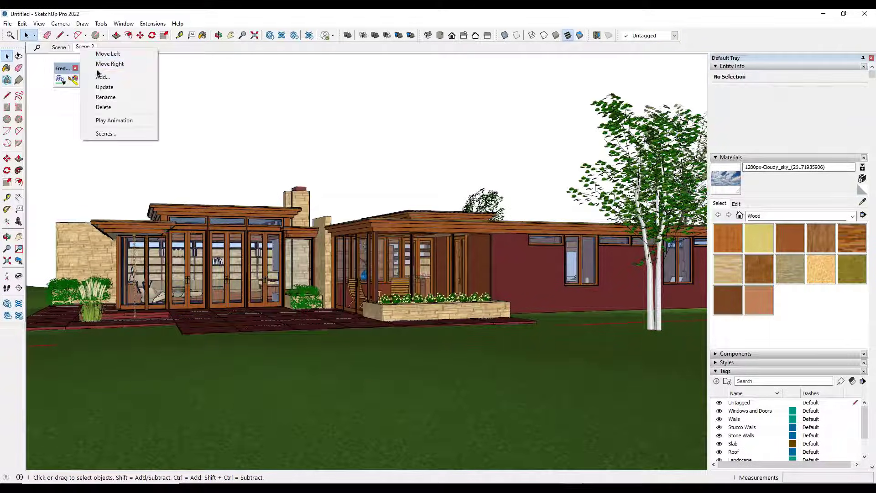
{"action": "left_click", "coordinate": [107, 87]}
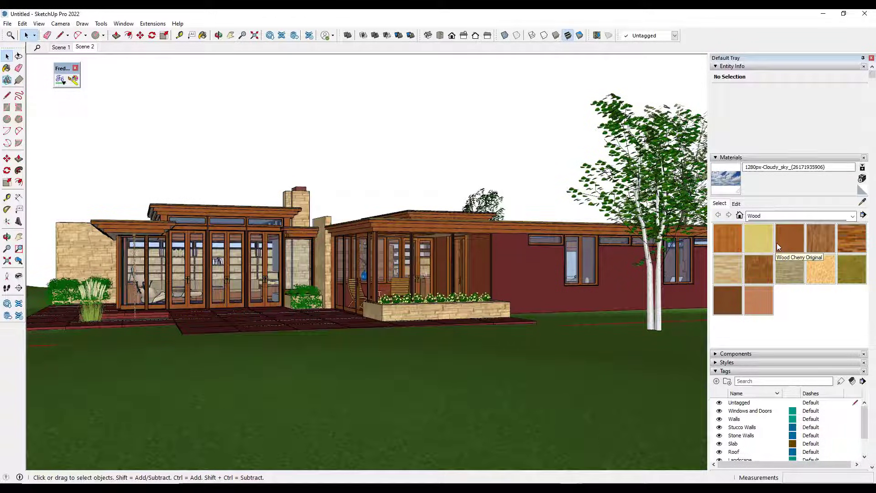
Turn on Sky in the style's background settings and change the sky color to a medium blue
{"action": "scroll", "coordinate": [724, 364], "scroll_direction": "down", "scroll_amount": 5}
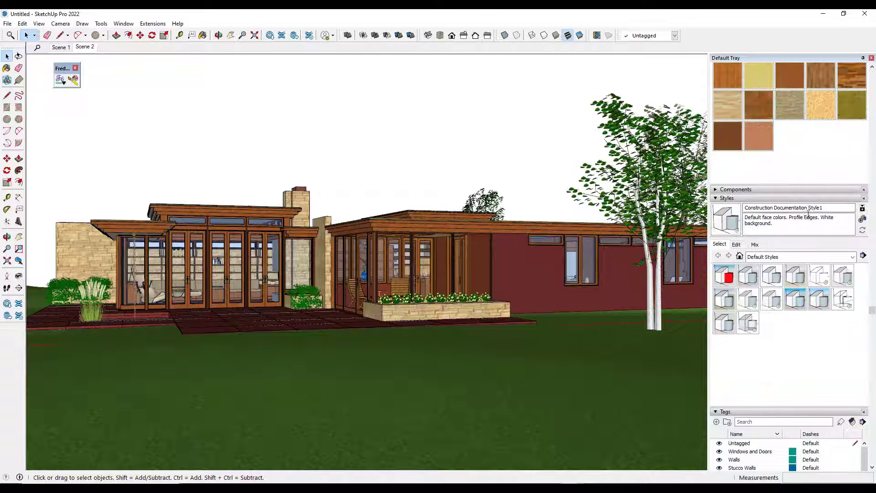
{"action": "left_click", "coordinate": [736, 245]}
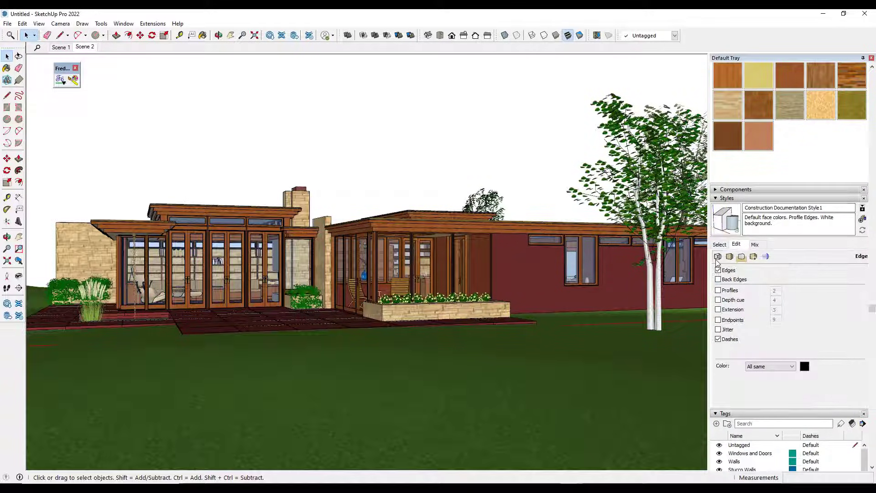
{"action": "left_click", "coordinate": [741, 257]}
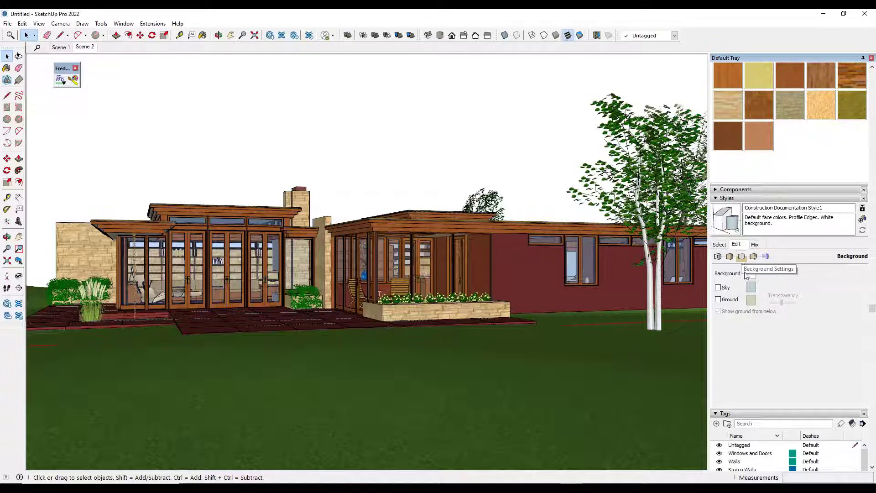
{"action": "left_click", "coordinate": [718, 288]}
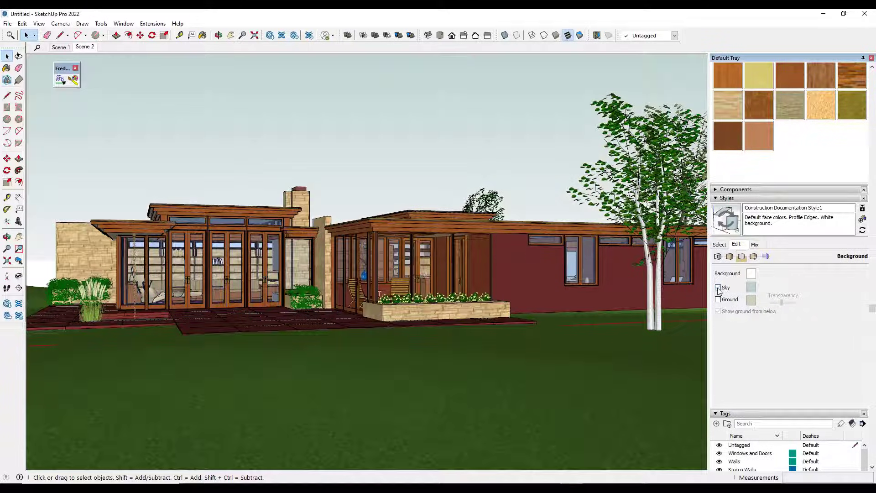
{"action": "left_click", "coordinate": [748, 290]}
{"action": "left_click_drag", "start_coordinate": [293, 274], "coordinate": [291, 269]}
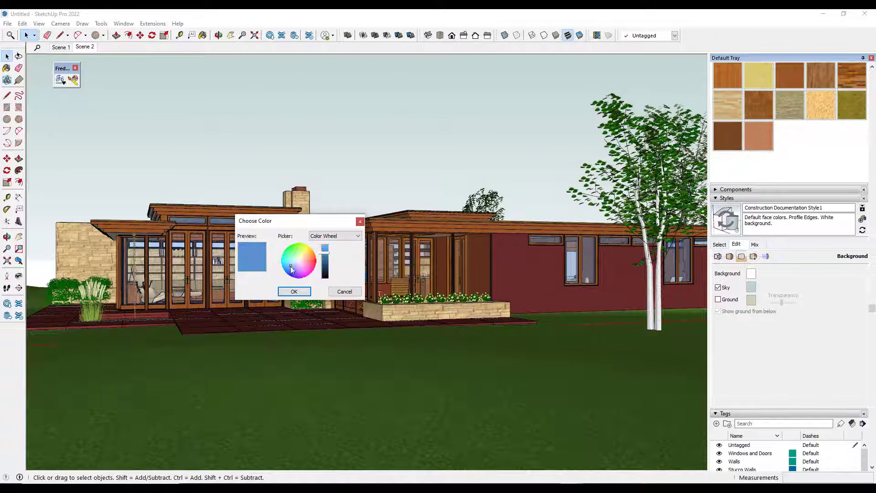
{"action": "left_click", "coordinate": [294, 291]}
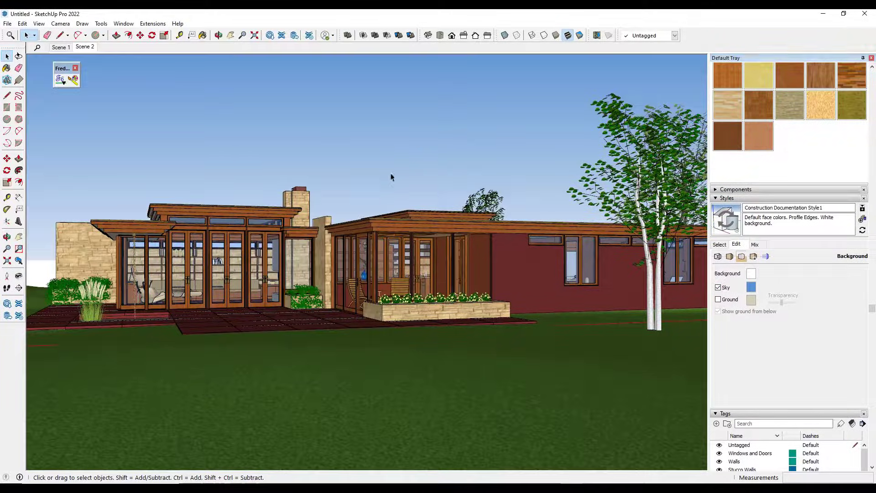
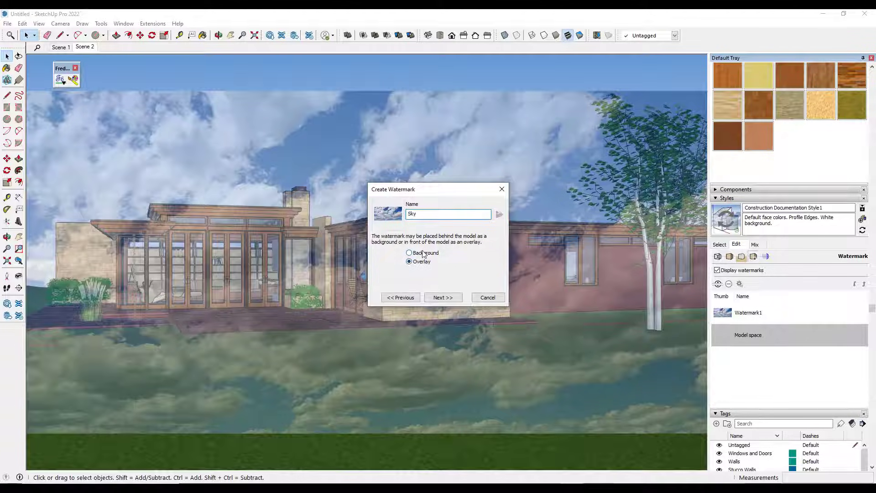
Compare overlay and background placement for the Sky watermark, keep it as a background behind the model, and set its blend fully to Image
{"action": "left_click", "coordinate": [424, 253]}
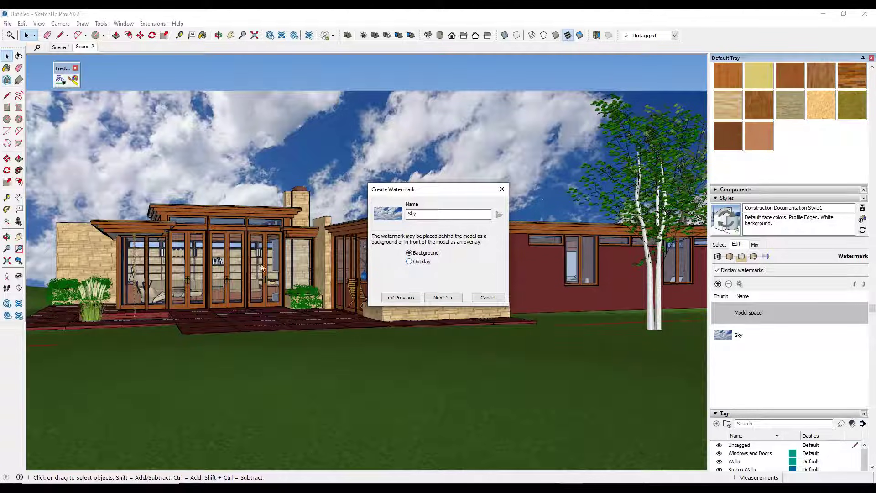
{"action": "left_click", "coordinate": [420, 262]}
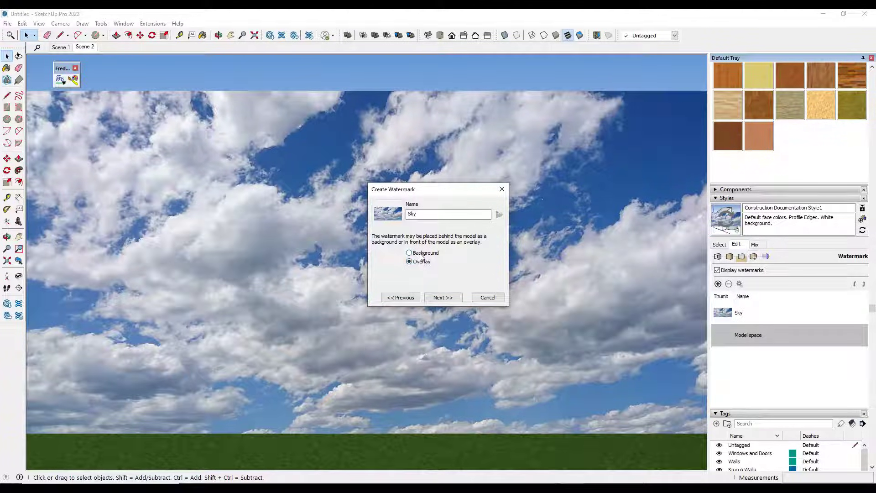
{"action": "left_click", "coordinate": [420, 254]}
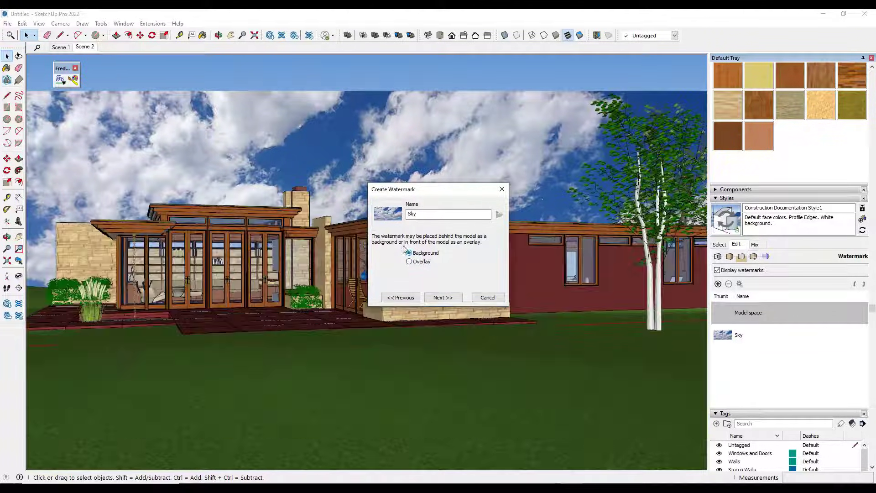
{"action": "left_click", "coordinate": [441, 300]}
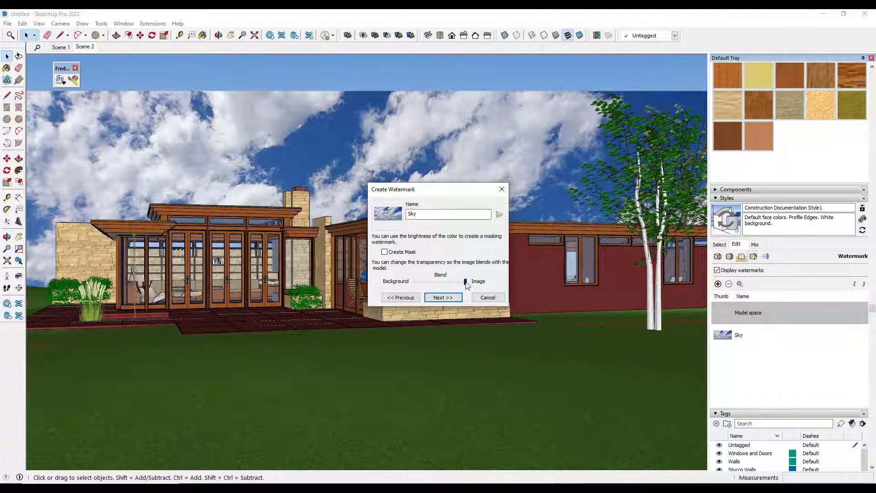
{"action": "left_click_drag", "start_coordinate": [465, 282], "coordinate": [511, 281]}
{"action": "left_click", "coordinate": [445, 300]}
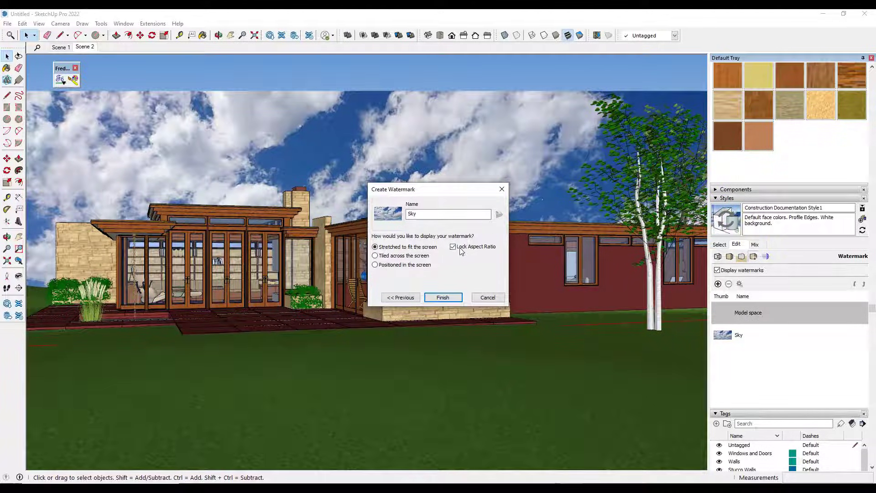
Try displaying the Sky watermark tiled across the screen at a larger scale
{"action": "left_click", "coordinate": [383, 257]}
{"action": "left_click", "coordinate": [390, 266]}
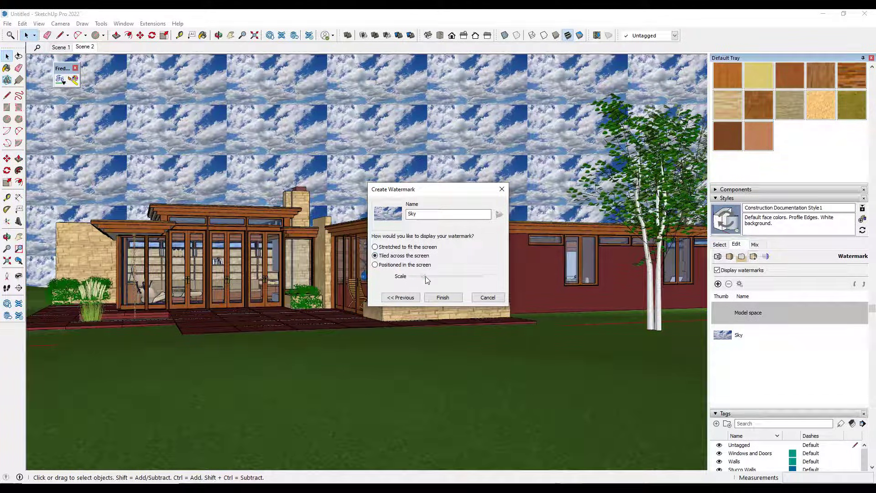
{"action": "left_click_drag", "start_coordinate": [451, 280], "coordinate": [437, 277]}
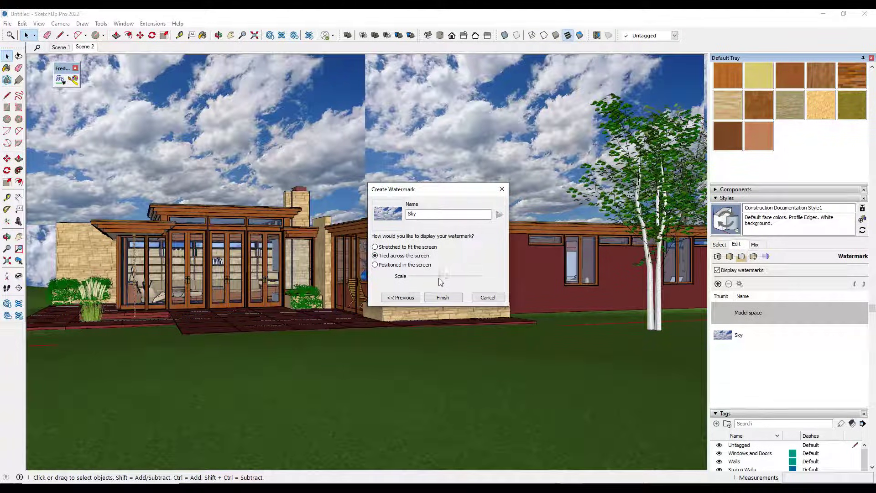
Stretch the Sky watermark to fit the screen with its aspect ratio unlocked and finish creating it
{"action": "left_click", "coordinate": [390, 248]}
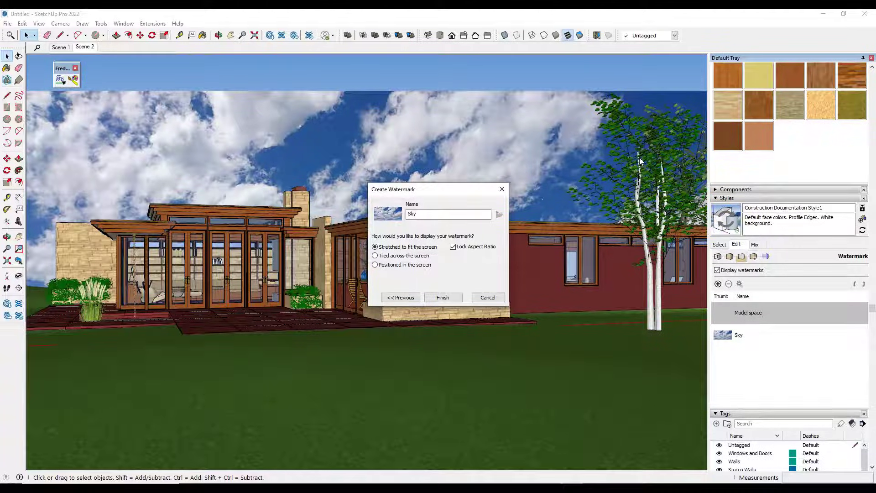
{"action": "left_click", "coordinate": [467, 249]}
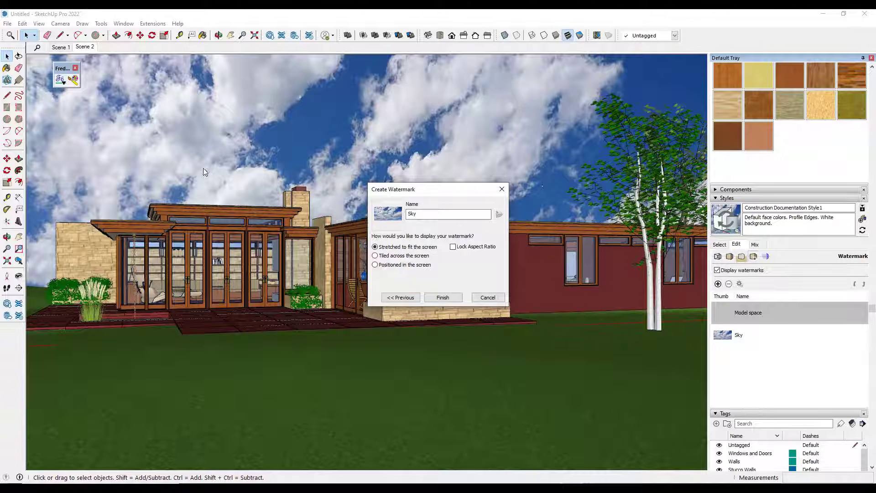
{"action": "left_click", "coordinate": [441, 298]}
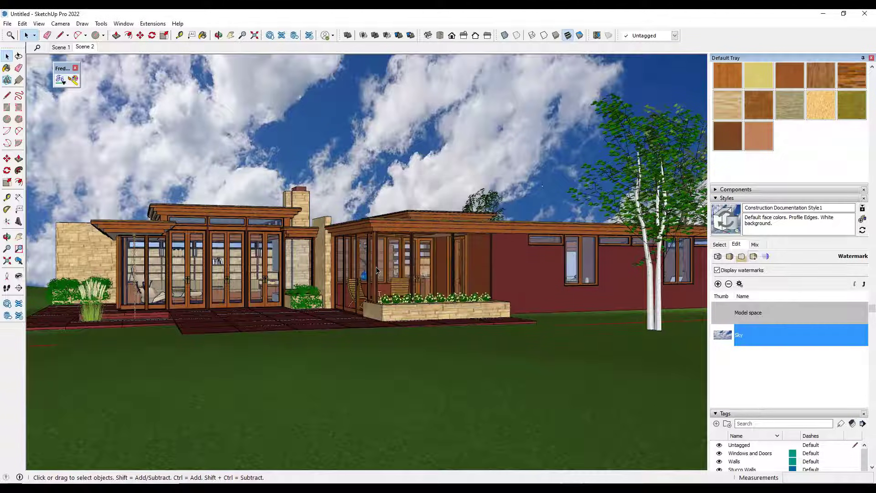
Examine how the Sky watermark background looks behind the house from different angles and distances
{"action": "middle_click_drag", "start_coordinate": [356, 273], "coordinate": [64, 267]}
{"action": "scroll", "coordinate": [390, 303], "scroll_direction": "down", "scroll_amount": 2}
{"action": "middle_click_drag", "start_coordinate": [390, 279], "coordinate": [320, 288]}
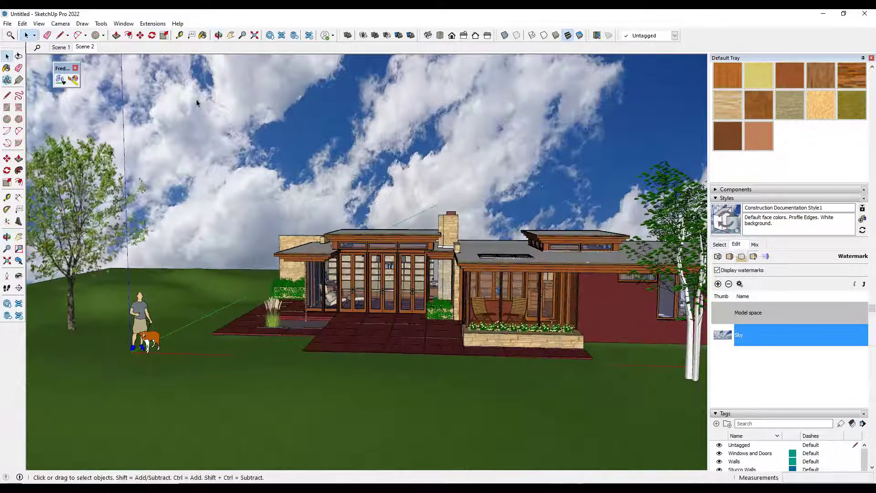
{"action": "scroll", "coordinate": [289, 250], "scroll_direction": "down", "scroll_amount": 1}
{"action": "middle_click_drag", "start_coordinate": [459, 315], "coordinate": [511, 299]}
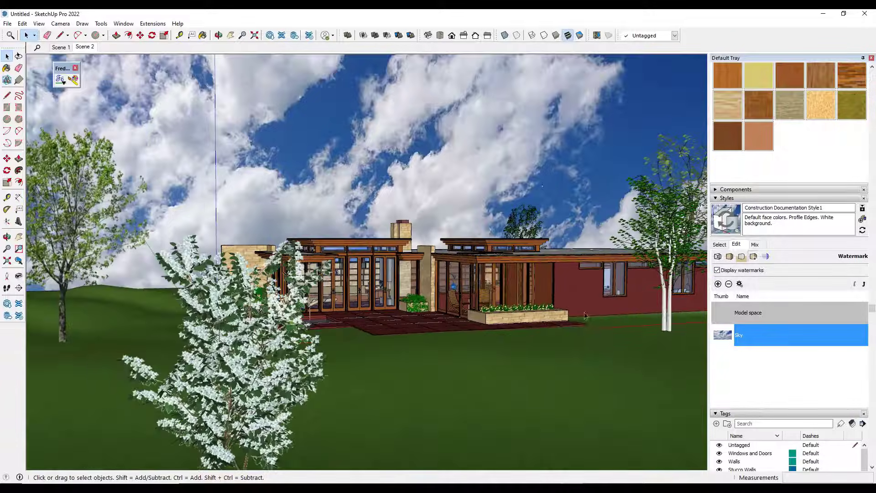
{"action": "scroll", "coordinate": [477, 314], "scroll_direction": "up", "scroll_amount": 3}
{"action": "middle_click_drag", "start_coordinate": [401, 296], "coordinate": [383, 296]}
{"action": "middle_click_drag", "start_coordinate": [484, 316], "coordinate": [338, 246]}
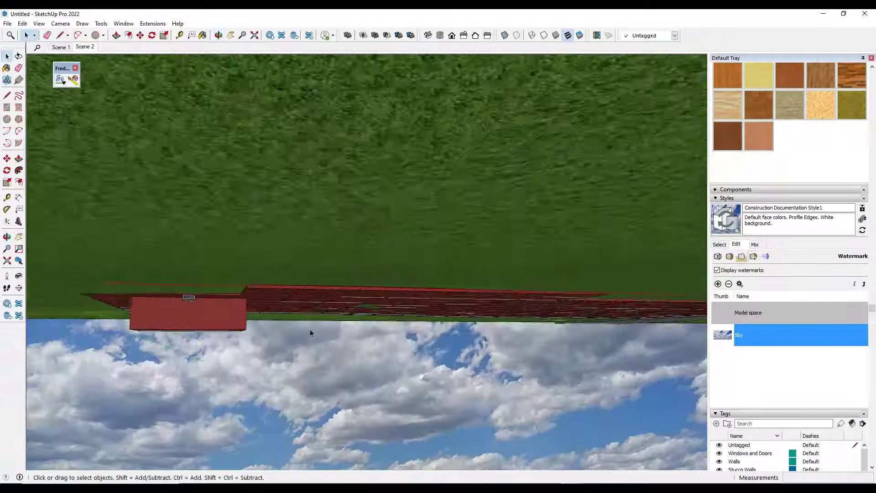
{"action": "scroll", "coordinate": [326, 357], "scroll_direction": "down", "scroll_amount": 8}
{"action": "scroll", "coordinate": [333, 352], "scroll_direction": "down", "scroll_amount": 5}
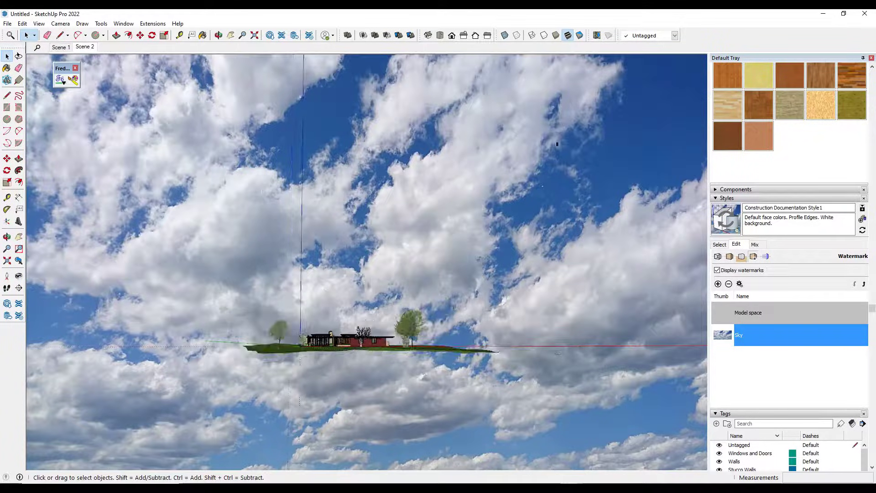
{"action": "scroll", "coordinate": [396, 352], "scroll_direction": "up", "scroll_amount": 10}
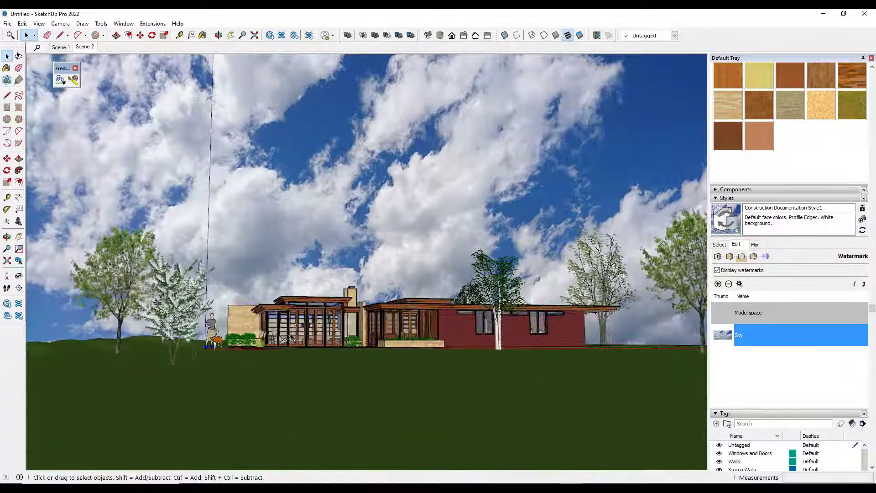
{"action": "middle_click_drag", "start_coordinate": [285, 349], "coordinate": [450, 374]}
{"action": "scroll", "coordinate": [450, 374], "scroll_direction": "down", "scroll_amount": 4}
{"action": "scroll", "coordinate": [392, 350], "scroll_direction": "up", "scroll_amount": 5}
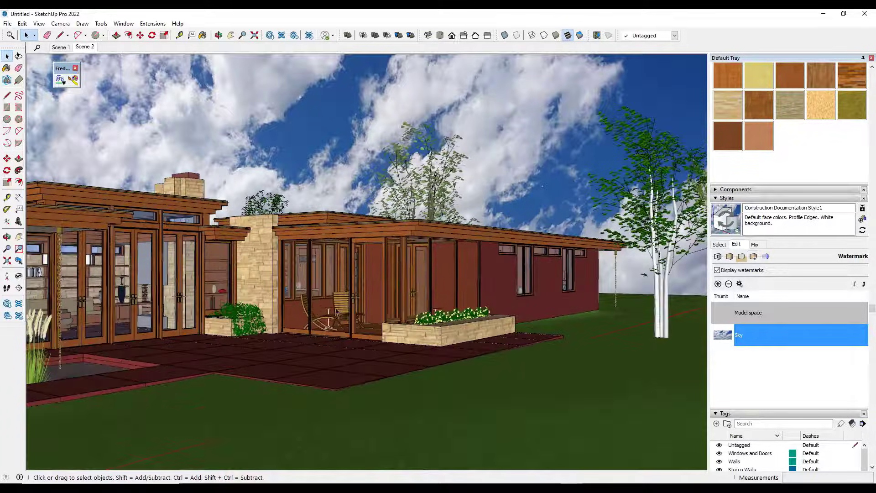
{"action": "scroll", "coordinate": [282, 310], "scroll_direction": "down", "scroll_amount": 3}
{"action": "scroll", "coordinate": [269, 308], "scroll_direction": "up", "scroll_amount": 3}
{"action": "middle_click_drag", "start_coordinate": [343, 301], "coordinate": [327, 268]}
{"action": "scroll", "coordinate": [310, 300], "scroll_direction": "down", "scroll_amount": 3}
{"action": "scroll", "coordinate": [525, 305], "scroll_direction": "up", "scroll_amount": 3}
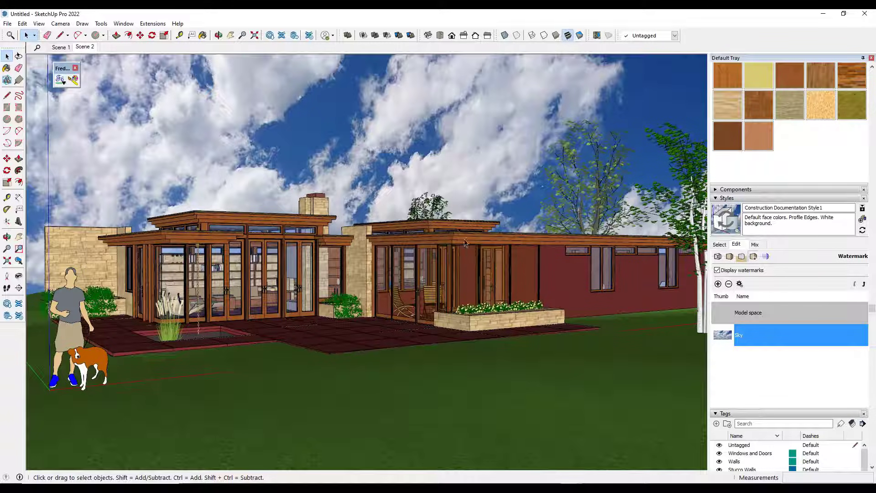
{"action": "middle_click_drag", "start_coordinate": [461, 240], "coordinate": [449, 277]}
{"action": "scroll", "coordinate": [459, 264], "scroll_direction": "up", "scroll_amount": 3}
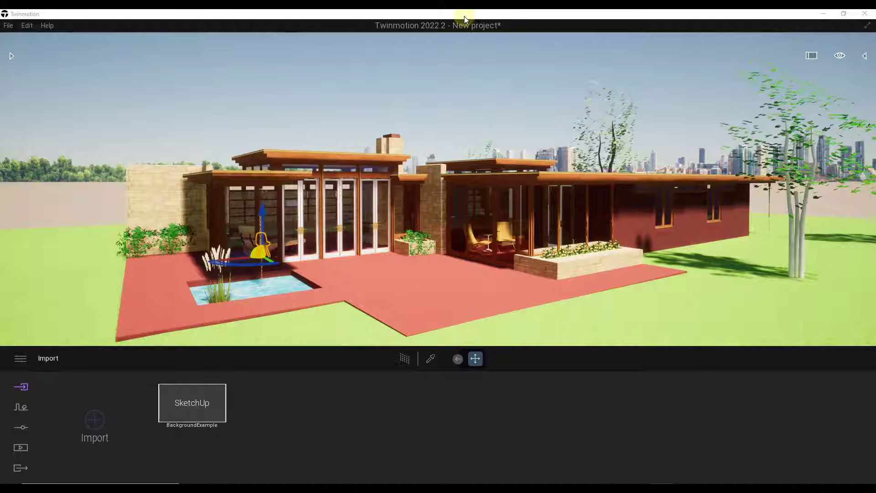
Compare the SketchUp house model with its imported copy in Twinmotion
{"action": "mouse_move", "coordinate": [464, 16]}
{"action": "left_mouse_down"}
{"action": "mouse_move", "coordinate": [727, 117]}
{"action": "mouse_move", "coordinate": [875, 158]}
{"action": "left_mouse_up"}
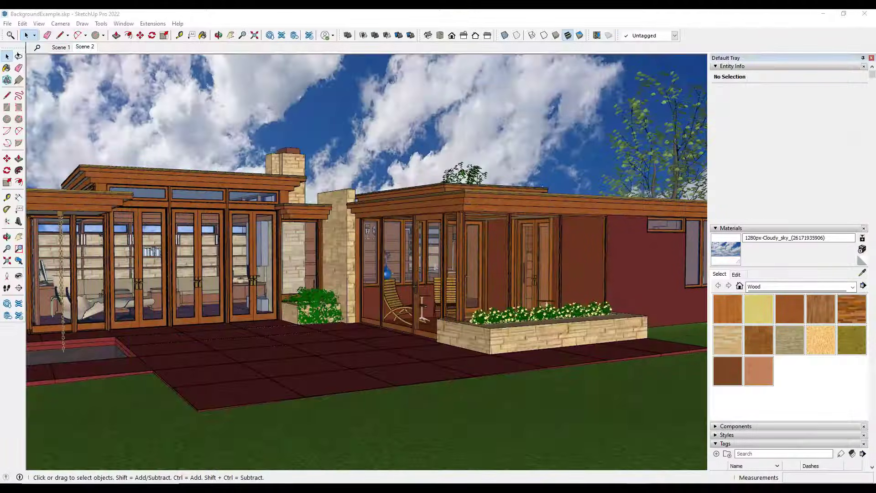
{"action": "left_click_drag", "start_coordinate": [875, 55], "coordinate": [607, 10]}
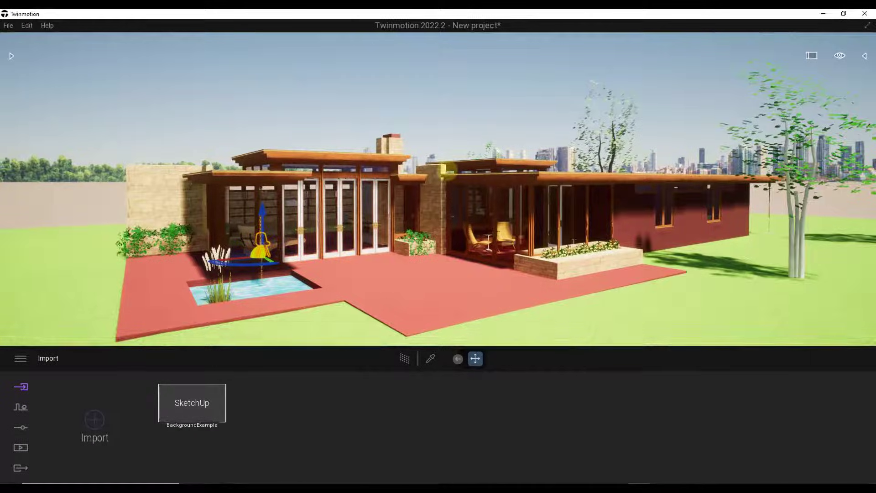
{"action": "middle_click_drag", "start_coordinate": [445, 170], "coordinate": [445, 170], "text": "shift"}
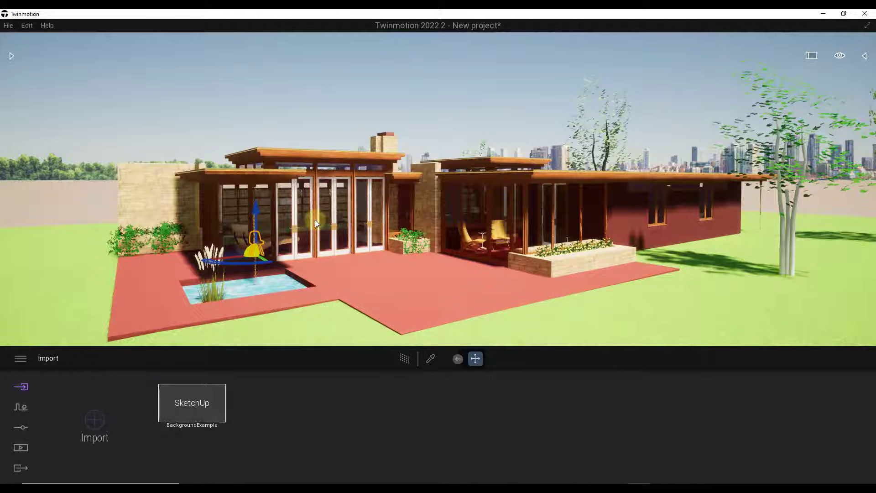
{"action": "mouse_move", "coordinate": [315, 219]}
{"action": "right_mouse_down"}
{"action": "mouse_move", "coordinate": [316, 231]}
{"action": "mouse_move", "coordinate": [315, 221]}
{"action": "right_mouse_up"}
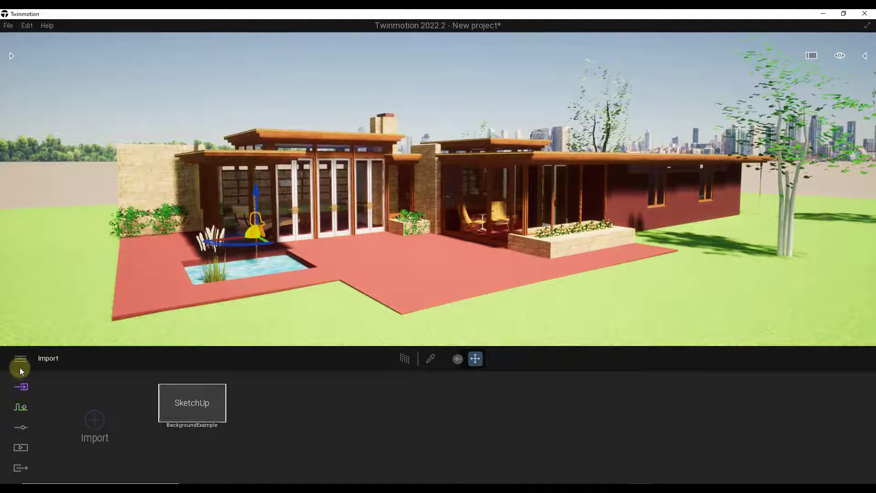
Apply the MoAf Cloudy 04 sky from the library's morning and afternoon HDRI environments to the Twinmotion scene
{"action": "left_click", "coordinate": [12, 57]}
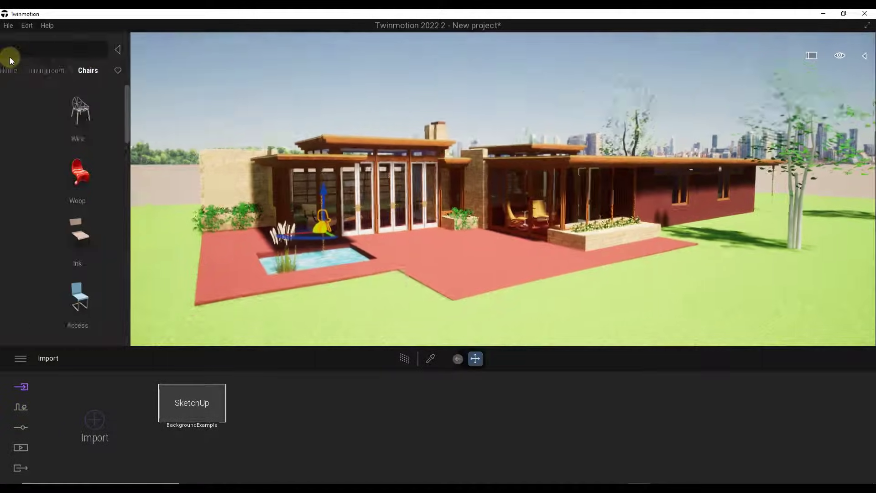
{"action": "left_click", "coordinate": [14, 71]}
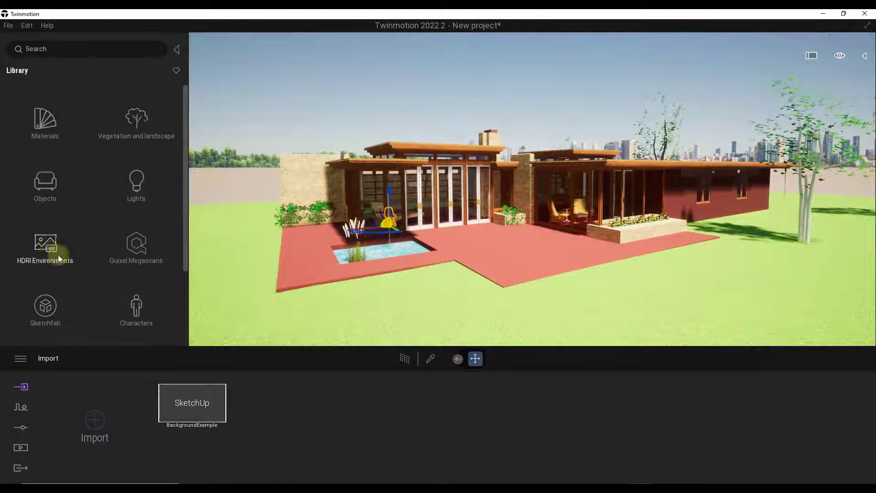
{"action": "left_click", "coordinate": [44, 247]}
{"action": "left_click", "coordinate": [47, 127]}
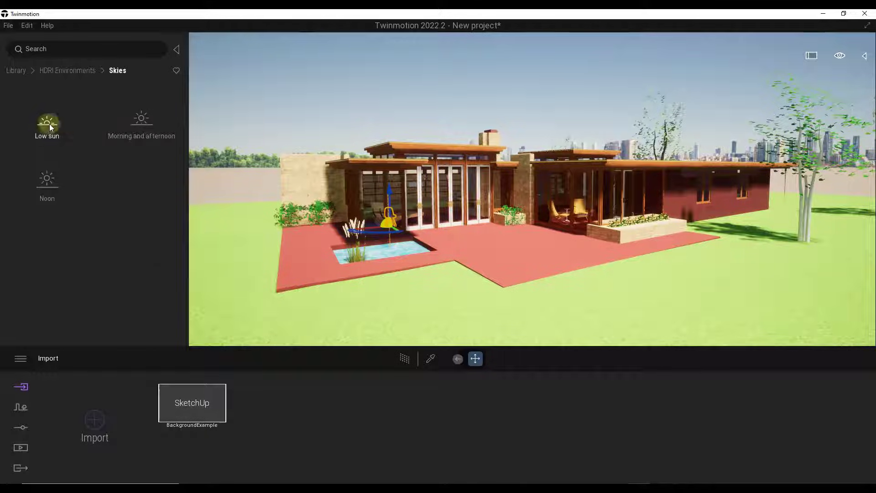
{"action": "left_click", "coordinate": [140, 134]}
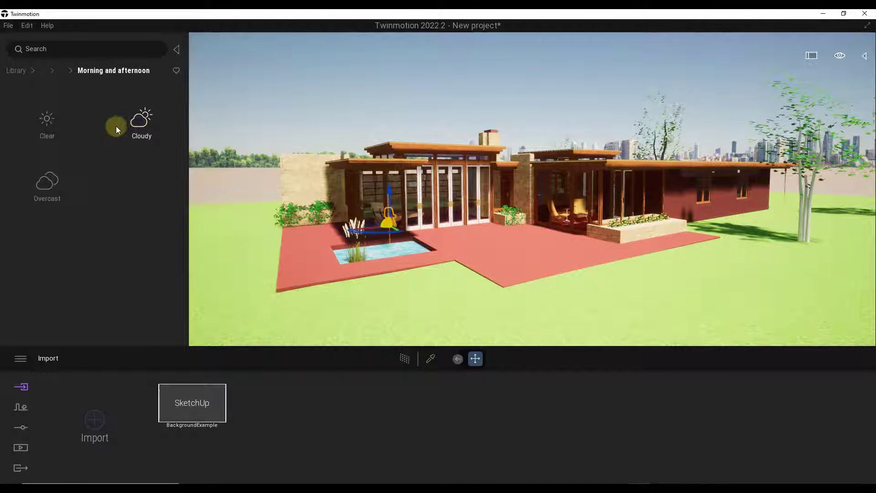
{"action": "left_click", "coordinate": [142, 121]}
{"action": "left_click_drag", "start_coordinate": [140, 172], "coordinate": [374, 110]}
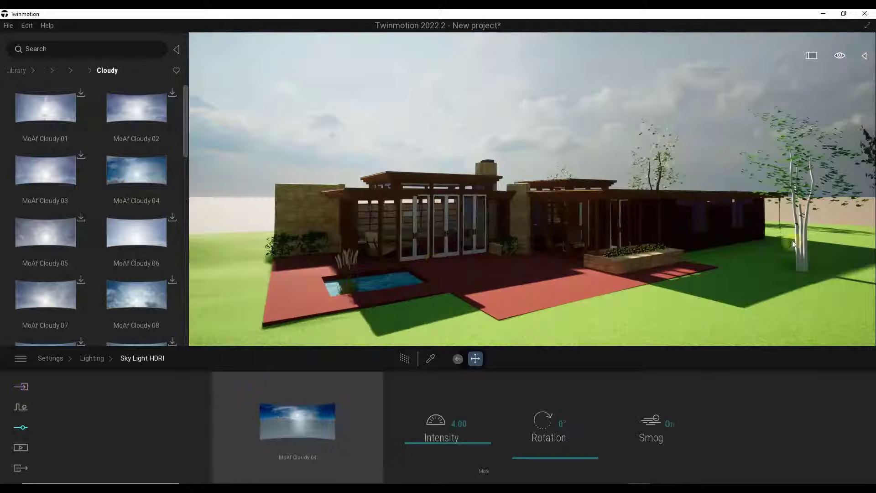
Set the Sky Light HDRI's intensity to 5.60 and its rotation to 64°, and check the lighting on the house
{"action": "mouse_move", "coordinate": [438, 261]}
{"action": "right_mouse_down"}
{"action": "mouse_move", "coordinate": [466, 261]}
{"action": "mouse_move", "coordinate": [430, 262]}
{"action": "mouse_move", "coordinate": [441, 263]}
{"action": "right_mouse_up"}
{"action": "mouse_move", "coordinate": [453, 442]}
{"action": "left_mouse_down"}
{"action": "mouse_move", "coordinate": [454, 429]}
{"action": "mouse_move", "coordinate": [459, 437]}
{"action": "left_mouse_up"}
{"action": "left_click_drag", "start_coordinate": [550, 458], "coordinate": [567, 442]}
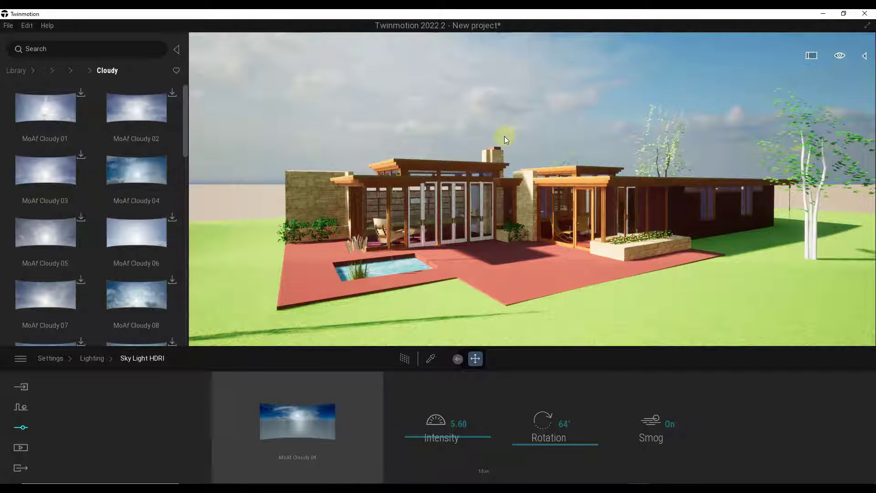
{"action": "mouse_move", "coordinate": [504, 138]}
{"action": "right_mouse_down"}
{"action": "mouse_move", "coordinate": [517, 142]}
{"action": "mouse_move", "coordinate": [508, 147]}
{"action": "right_mouse_up"}
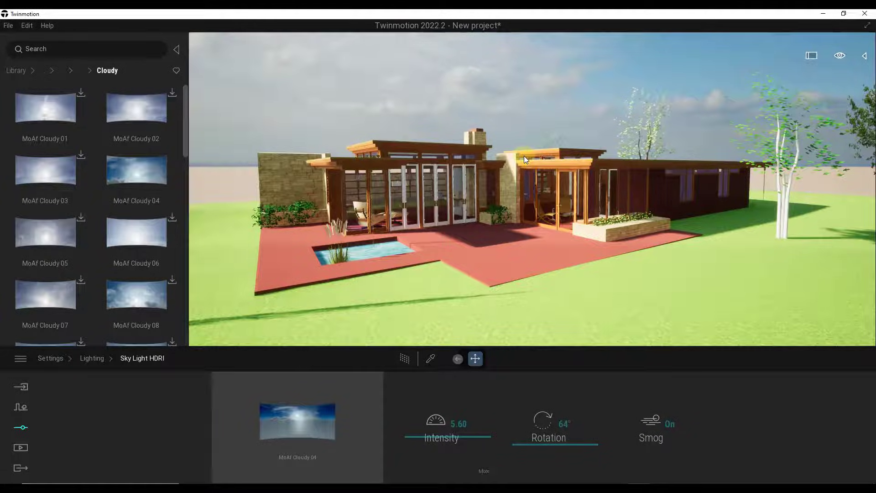
{"action": "key", "text": "w"}
{"action": "right_click_drag", "start_coordinate": [524, 155], "coordinate": [526, 155]}
{"action": "mouse_move", "coordinate": [526, 156]}
{"action": "left_mouse_down"}
{"action": "mouse_move", "coordinate": [537, 159]}
{"action": "mouse_move", "coordinate": [411, 206]}
{"action": "mouse_move", "coordinate": [352, 240]}
{"action": "left_mouse_up"}
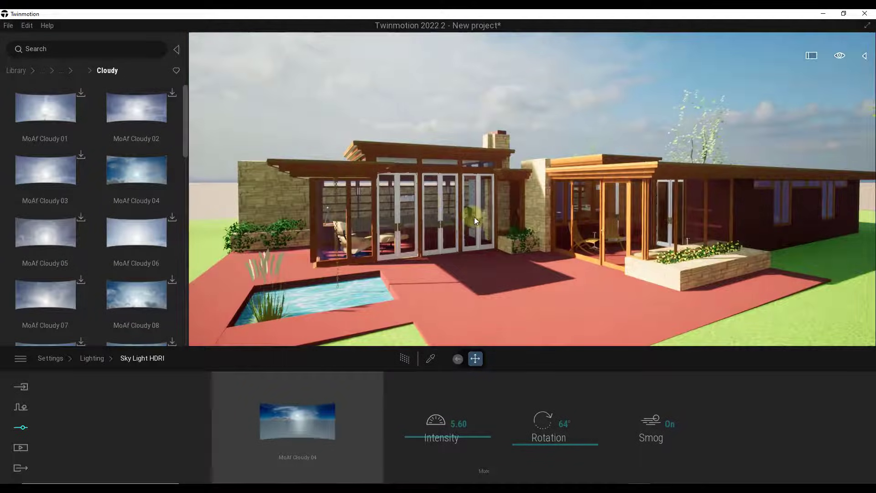
{"action": "right_click_drag", "start_coordinate": [474, 216], "coordinate": [473, 216]}
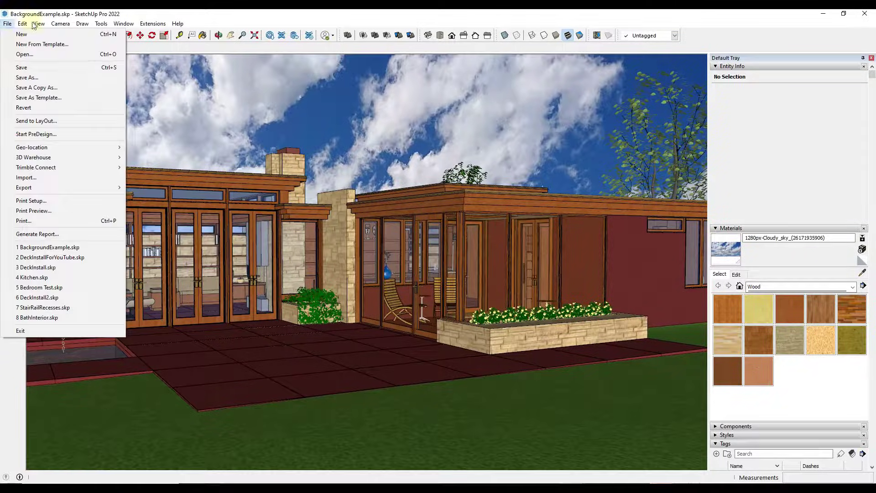
Switch to SketchUp, apply the default Construction Documentation Style to the model and close the Datasmith toolbar
{"action": "mouse_move", "coordinate": [39, 24]}
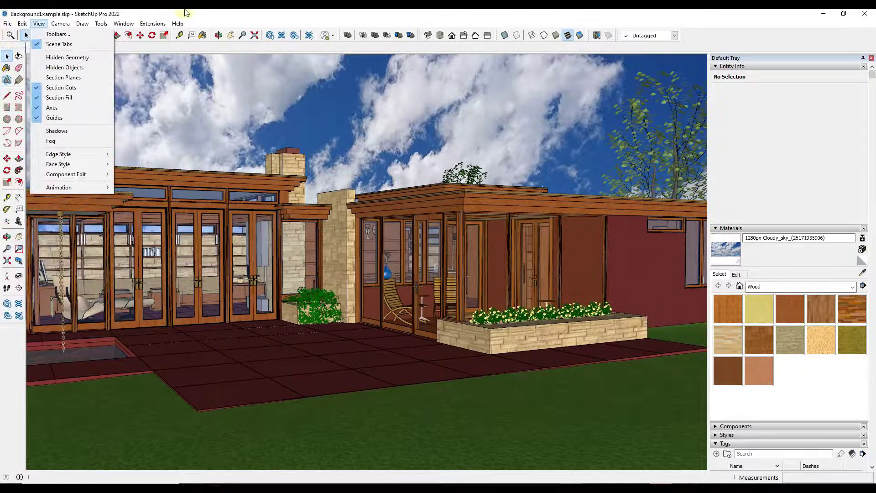
{"action": "left_click", "coordinate": [814, 395]}
{"action": "scroll", "coordinate": [812, 392], "scroll_direction": "down", "scroll_amount": 5}
{"action": "left_click", "coordinate": [714, 300]}
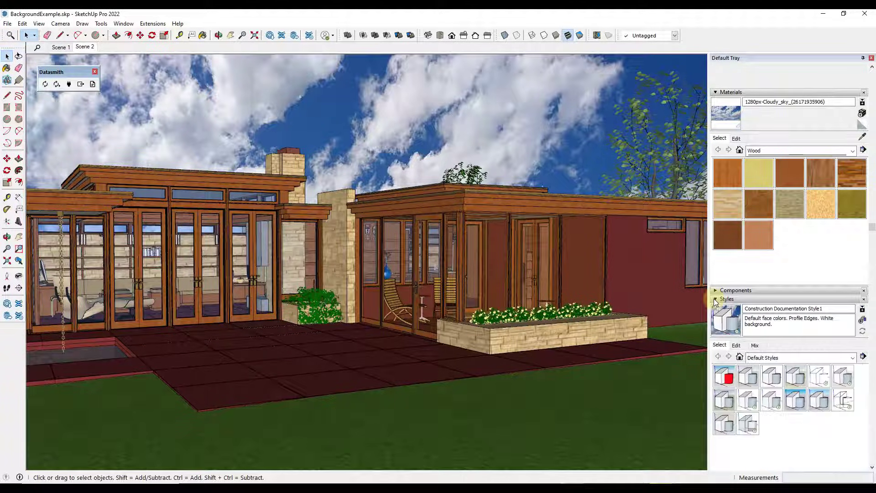
{"action": "left_click", "coordinate": [772, 376]}
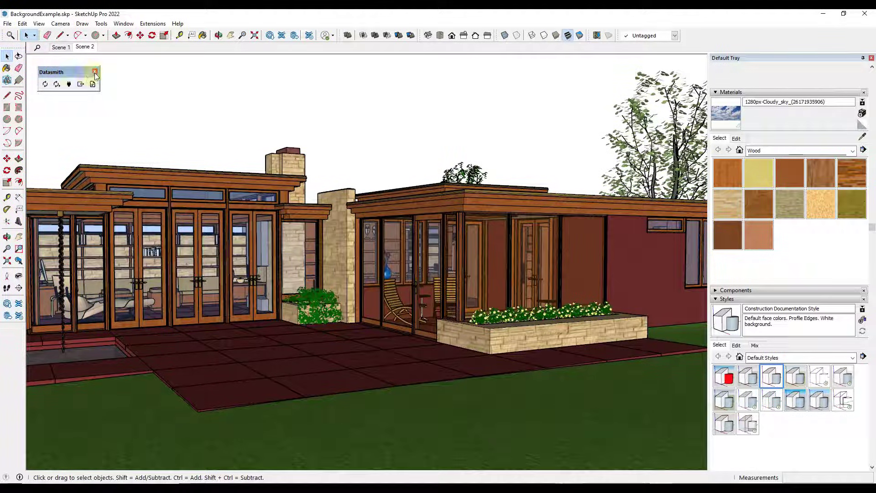
{"action": "left_click", "coordinate": [95, 71]}
Export the view as the 2D graphic BackgroundExample.png at view size, with anti-alias and a transparent background
{"action": "left_click", "coordinate": [8, 23]}
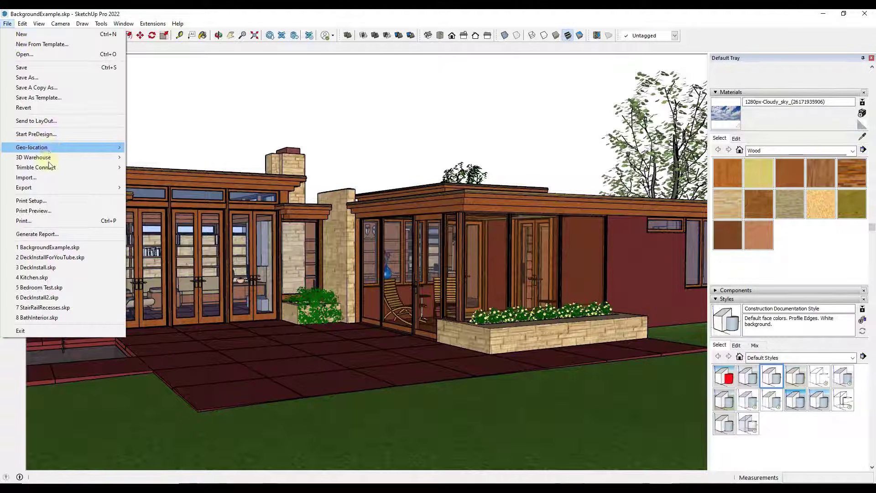
{"action": "mouse_move", "coordinate": [91, 187]}
{"action": "left_click", "coordinate": [173, 196]}
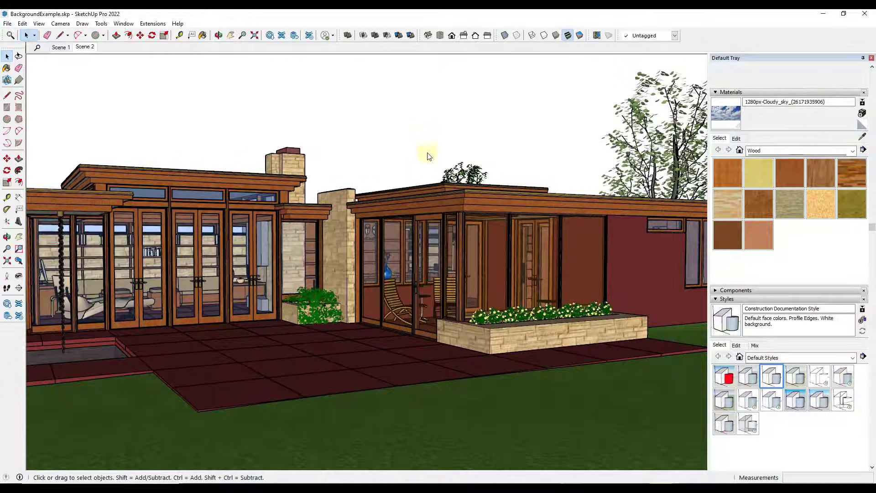
{"action": "left_click_drag", "start_coordinate": [442, 137], "coordinate": [358, 82]}
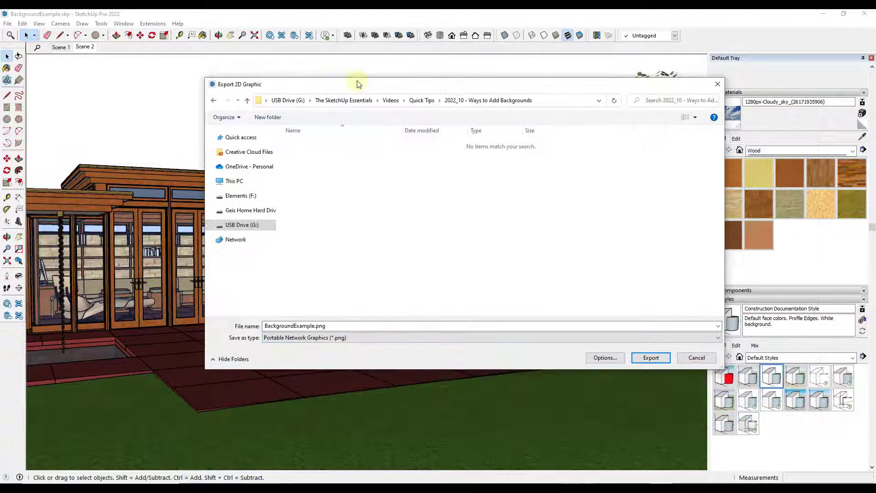
{"action": "left_click", "coordinate": [333, 337]}
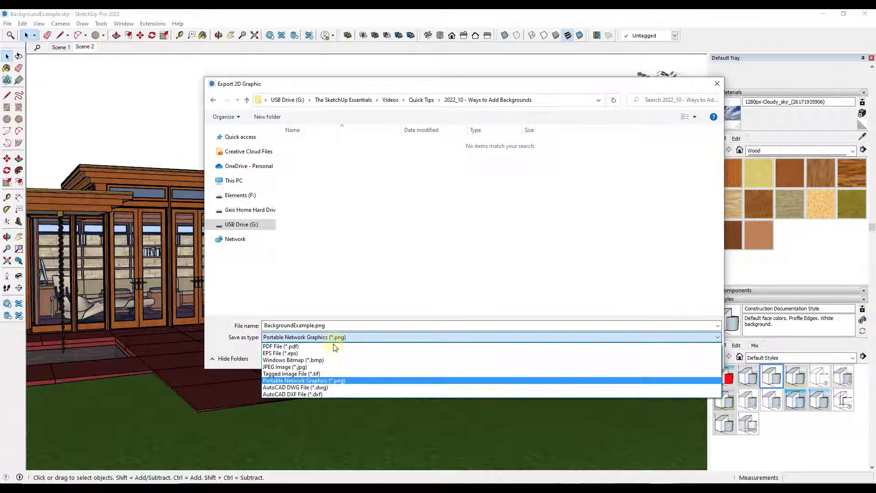
{"action": "left_click", "coordinate": [324, 382]}
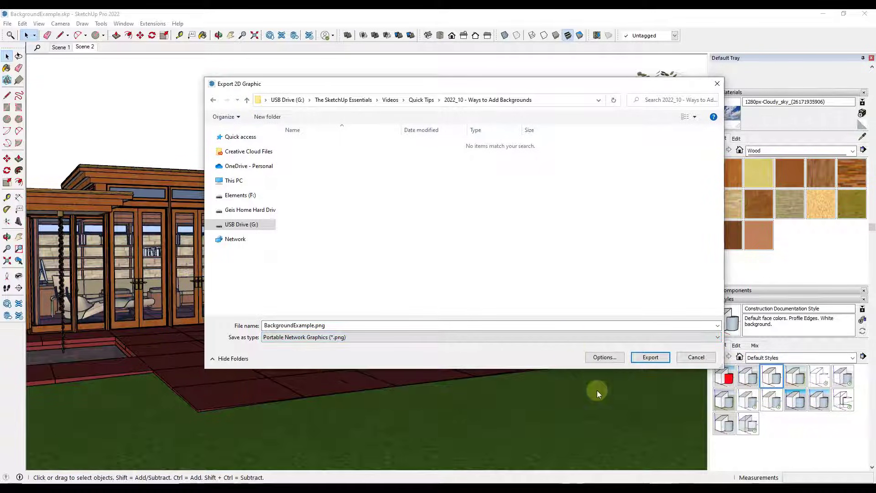
{"action": "left_click", "coordinate": [603, 358]}
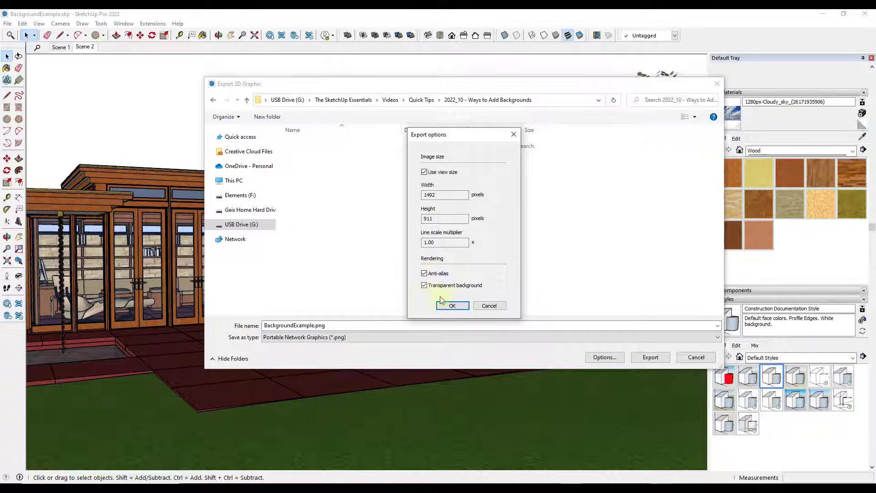
{"action": "left_click", "coordinate": [452, 305]}
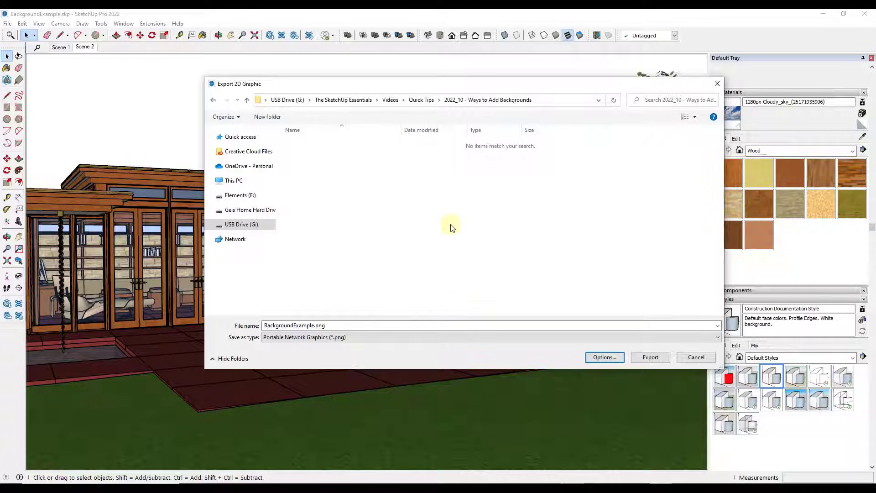
{"action": "left_click", "coordinate": [645, 357]}
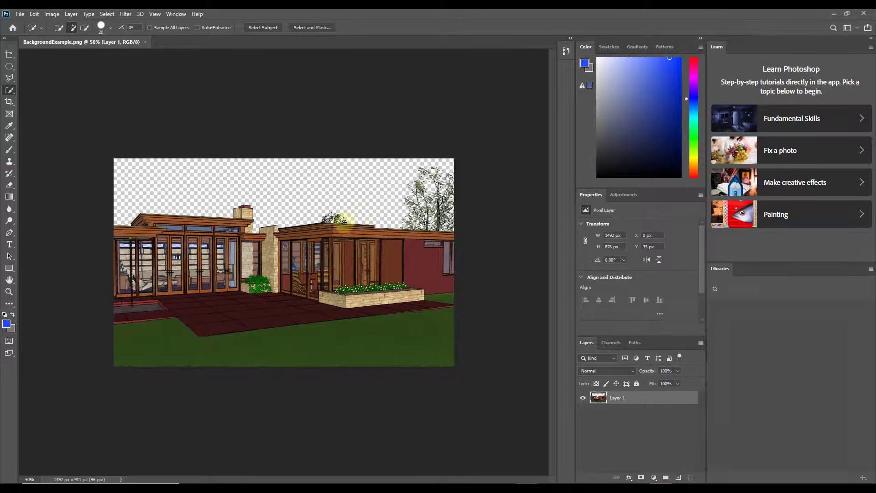
{"action": "scroll", "coordinate": [305, 215], "scroll_direction": "up", "scroll_amount": 2}
{"action": "scroll", "coordinate": [145, 238], "scroll_direction": "up", "scroll_amount": 10}
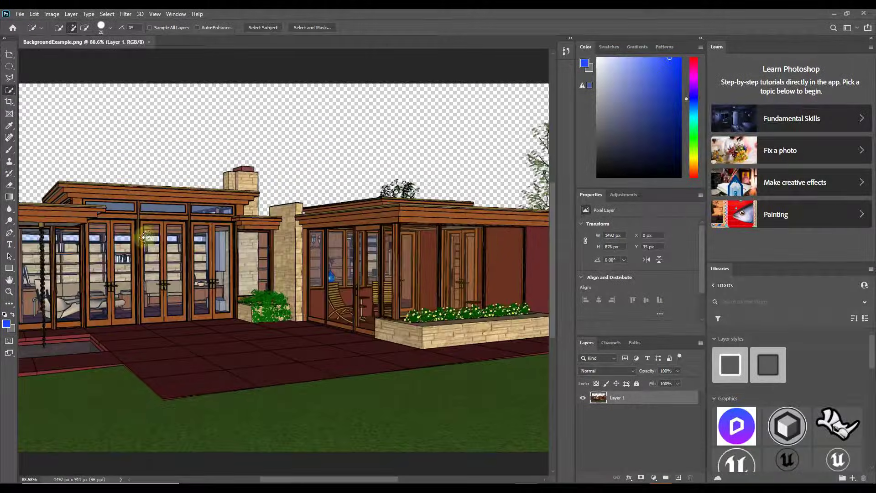
{"action": "scroll", "coordinate": [153, 241], "scroll_direction": "up", "scroll_amount": 7, "text": "alt"}
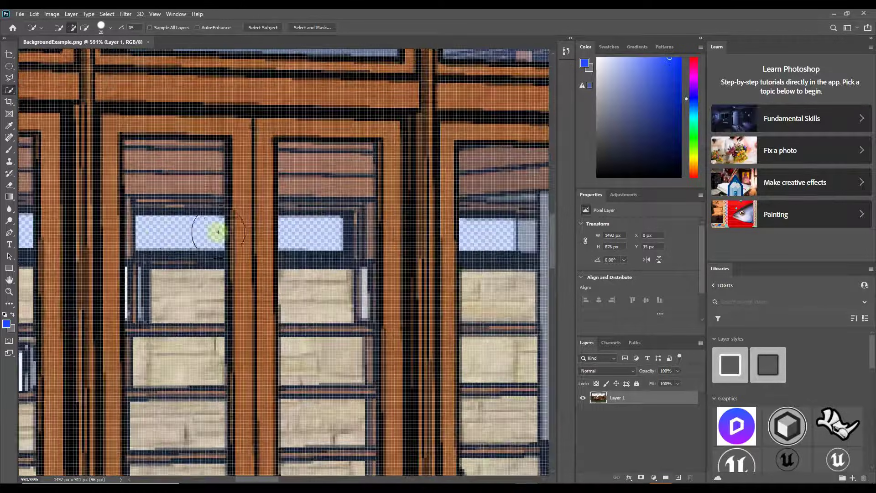
{"action": "scroll", "coordinate": [318, 235], "scroll_direction": "down", "scroll_amount": 12, "text": "alt"}
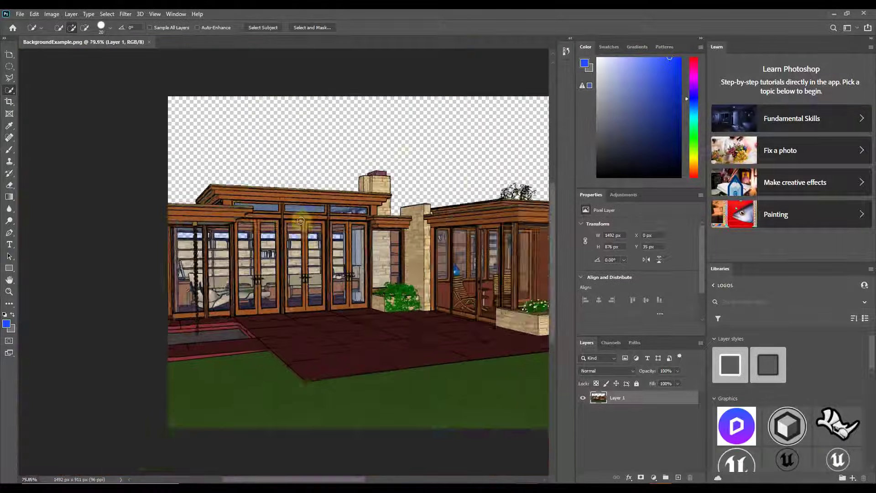
{"action": "scroll", "coordinate": [274, 164], "scroll_direction": "up", "scroll_amount": 1, "text": "alt"}
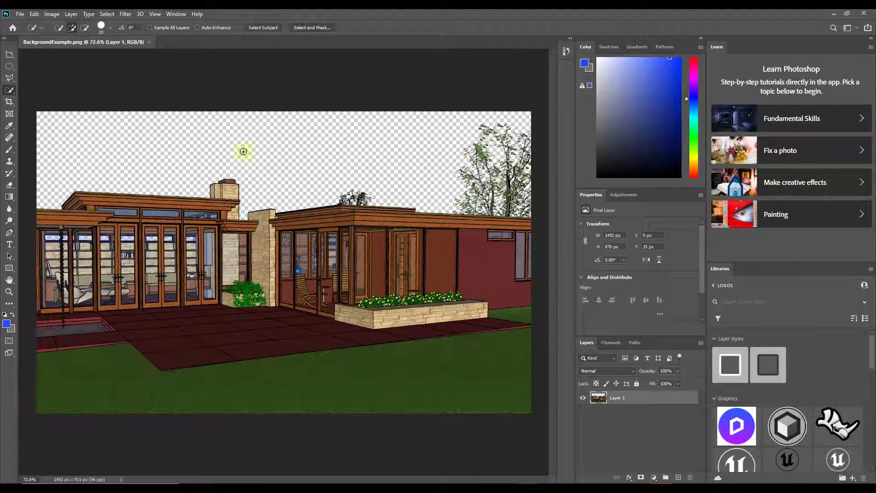
{"action": "left_click", "coordinate": [18, 14]}
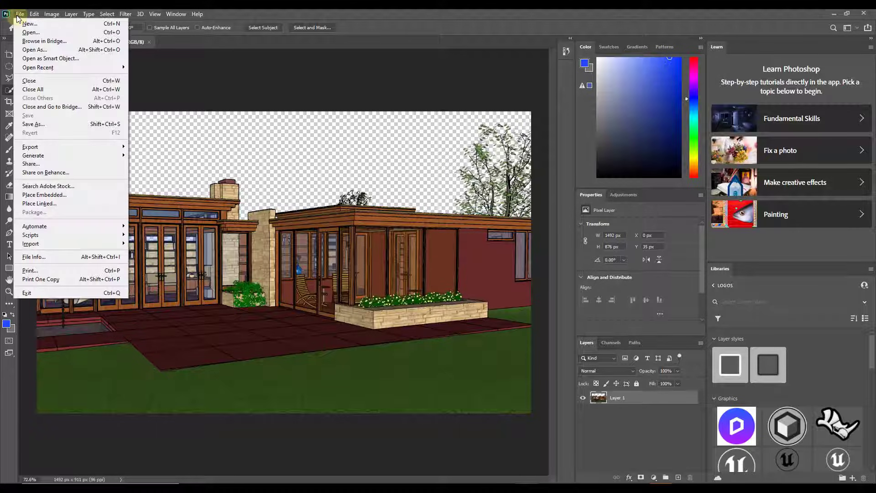
{"action": "left_click", "coordinate": [40, 197]}
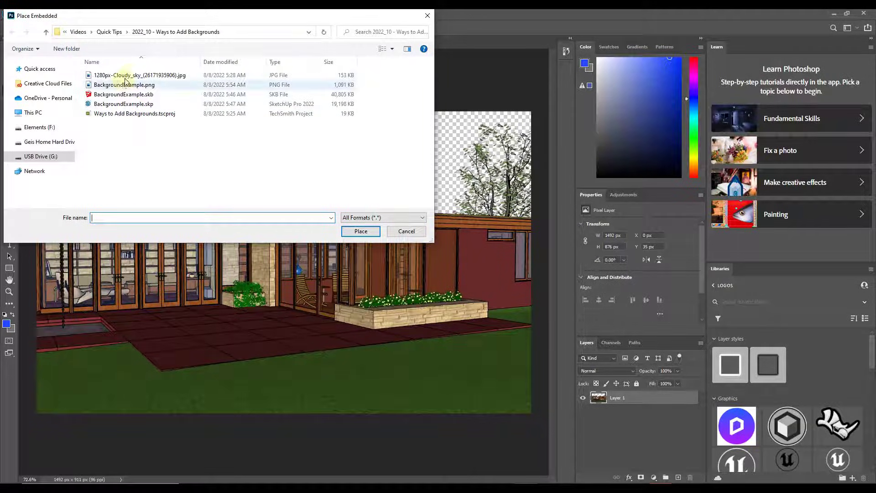
{"action": "double_click", "coordinate": [126, 76]}
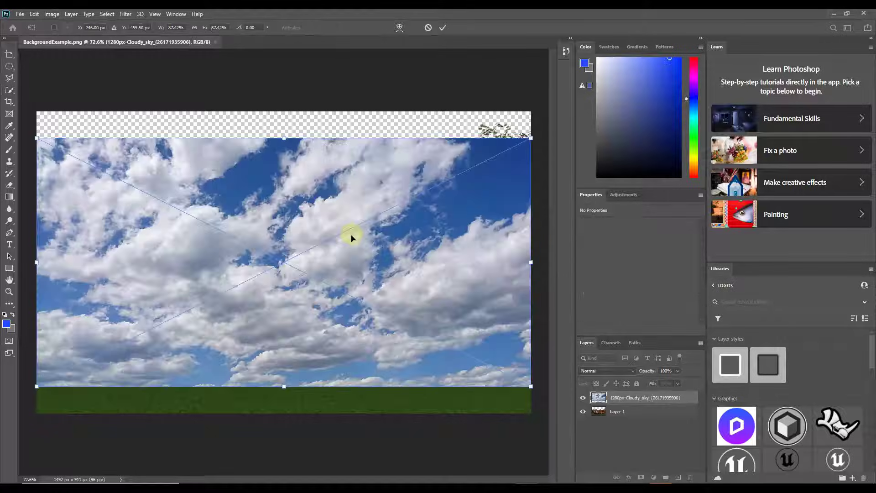
{"action": "left_click_drag", "start_coordinate": [446, 294], "coordinate": [449, 266]}
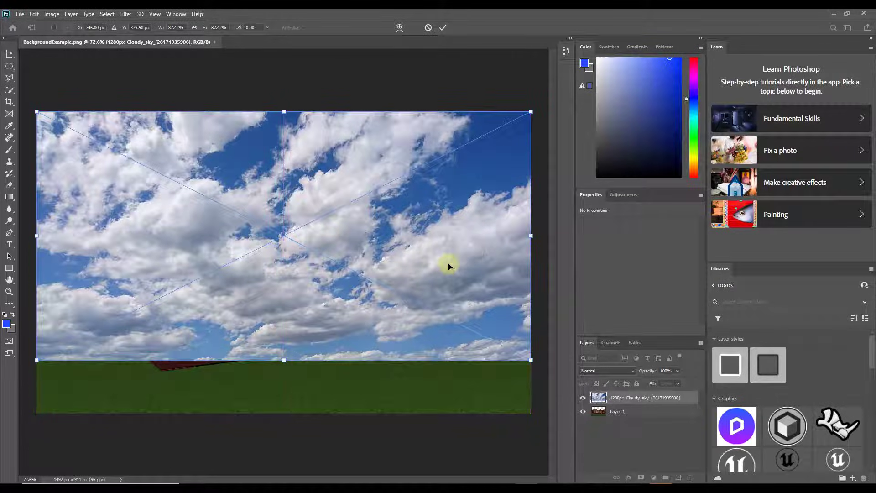
{"action": "key", "text": "Return"}
Move the cloudy sky layer beneath Layer 1 and inspect the sky through the windows, toggling Layer 1's visibility
{"action": "left_click_drag", "start_coordinate": [635, 397], "coordinate": [632, 417]}
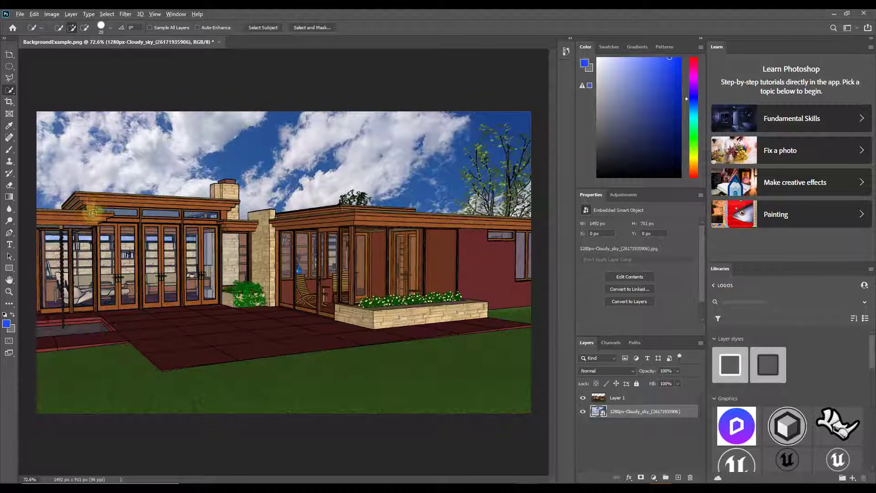
{"action": "scroll", "coordinate": [94, 209], "scroll_direction": "up", "scroll_amount": 3, "text": "alt"}
{"action": "scroll", "coordinate": [208, 249], "scroll_direction": "down", "scroll_amount": 2, "text": "alt"}
{"action": "scroll", "coordinate": [206, 246], "scroll_direction": "up", "scroll_amount": 6, "text": "alt"}
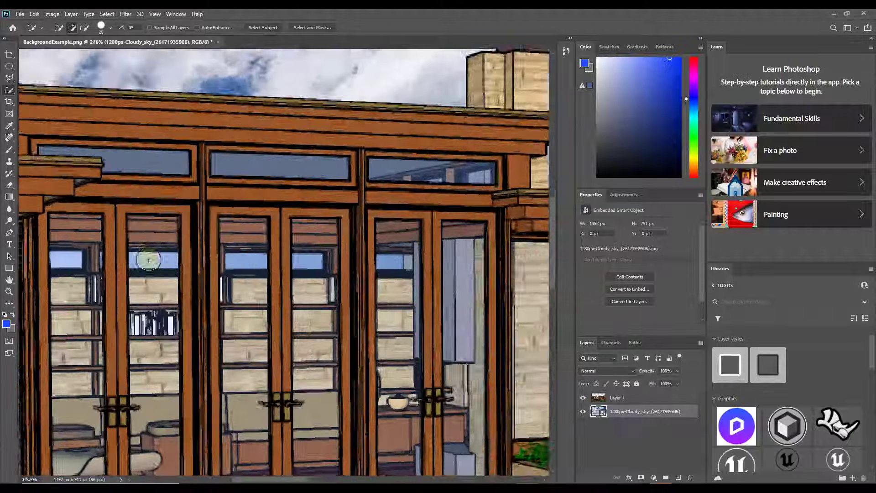
{"action": "scroll", "coordinate": [172, 260], "scroll_direction": "down", "scroll_amount": 6, "text": "alt"}
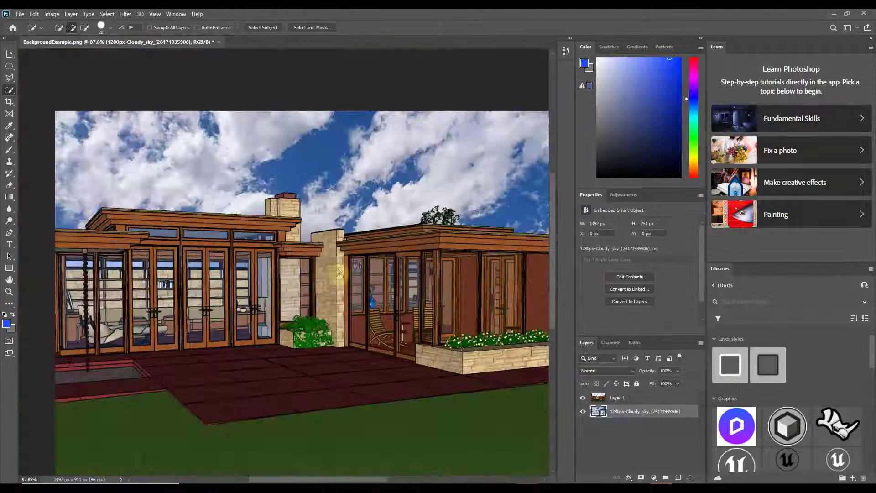
{"action": "left_click", "coordinate": [582, 398]}
{"action": "left_click", "coordinate": [583, 398]}
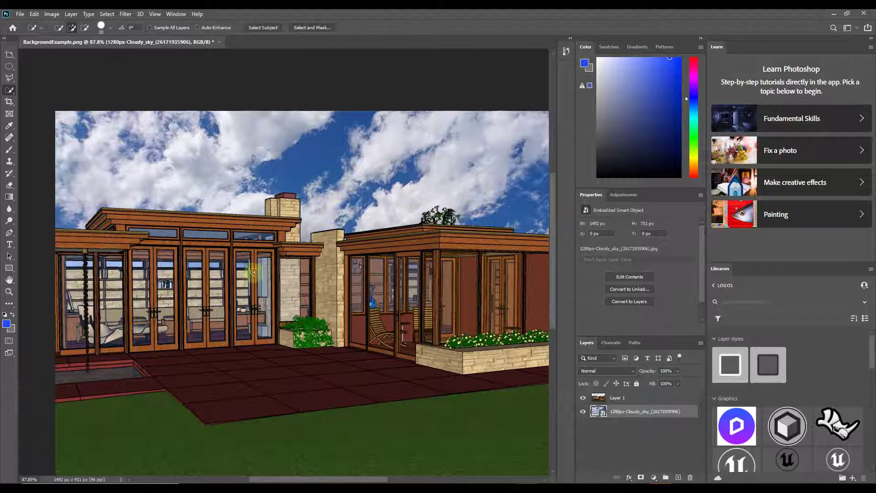
Add a Brightness/Contrast adjustment above the sky layer with brightness -30 and contrast -14
{"action": "scroll", "coordinate": [263, 274], "scroll_direction": "down", "scroll_amount": 1, "text": "alt"}
{"action": "scroll", "coordinate": [266, 206], "scroll_direction": "up", "scroll_amount": 1, "text": "alt"}
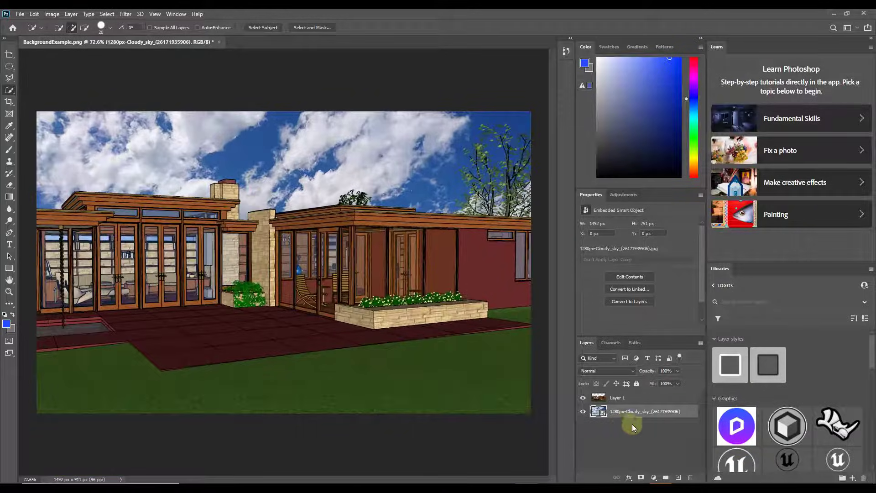
{"action": "left_click", "coordinate": [655, 477]}
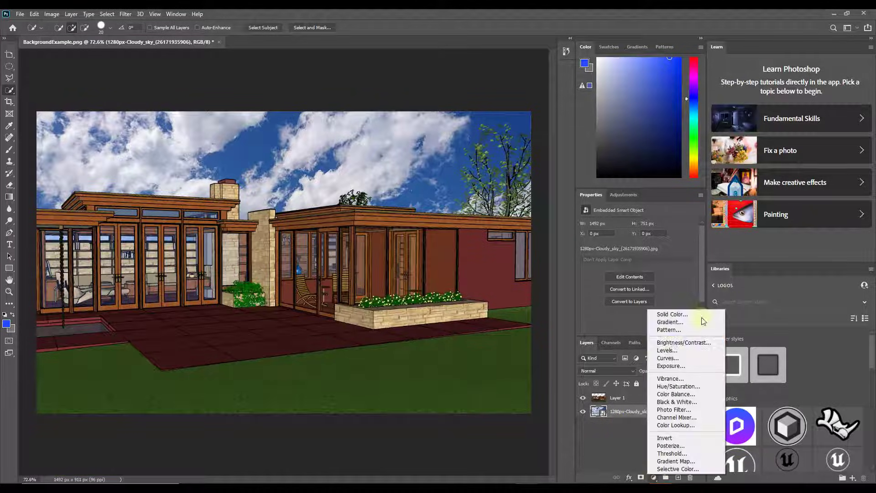
{"action": "left_click", "coordinate": [671, 342]}
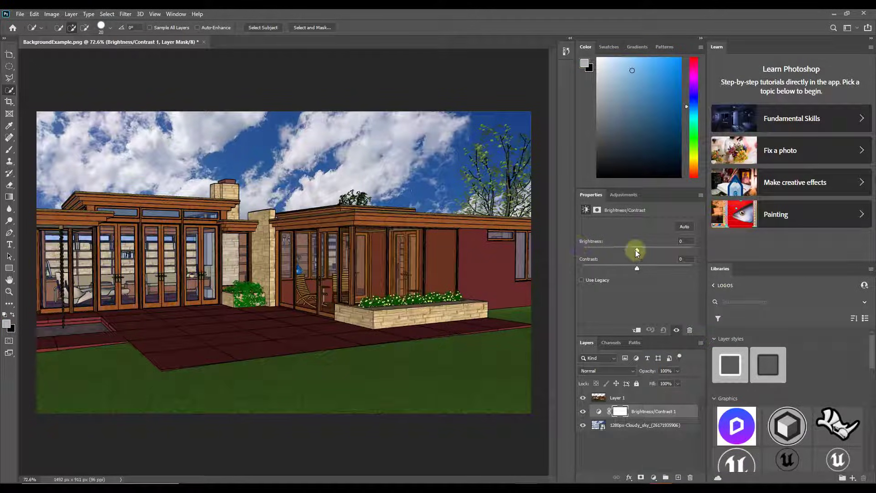
{"action": "mouse_move", "coordinate": [637, 250]}
{"action": "left_mouse_down"}
{"action": "mouse_move", "coordinate": [621, 250]}
{"action": "mouse_move", "coordinate": [621, 271]}
{"action": "mouse_move", "coordinate": [623, 252]}
{"action": "mouse_move", "coordinate": [644, 258]}
{"action": "mouse_move", "coordinate": [628, 255]}
{"action": "left_mouse_up"}
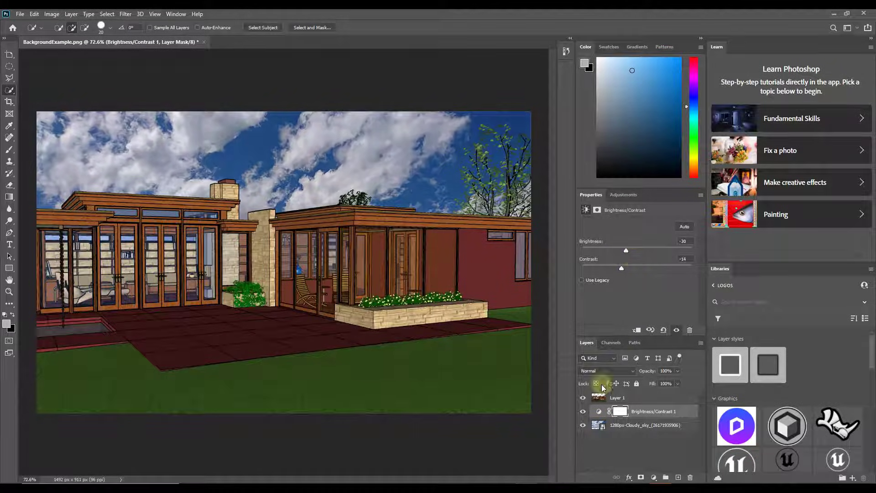
{"action": "scroll", "coordinate": [205, 170], "scroll_direction": "up", "scroll_amount": 3}
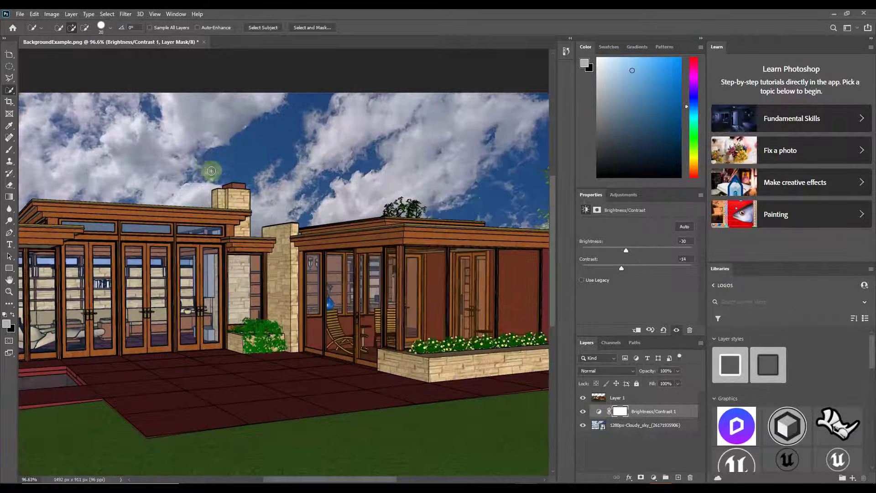
{"action": "scroll", "coordinate": [211, 171], "scroll_direction": "down", "scroll_amount": 4}
Enlarge the cloudy sky layer to about 1923 by 968 px, reposition it at about X -175, Y -131 px, and check the composite
{"action": "left_click", "coordinate": [601, 425]}
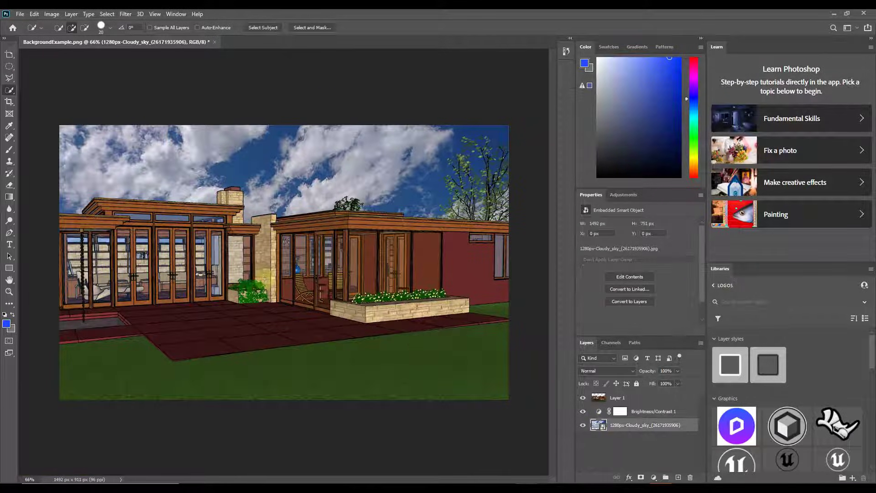
{"action": "scroll", "coordinate": [260, 257], "scroll_direction": "down", "scroll_amount": 3, "text": "alt"}
{"action": "key", "text": "ctrl+t"}
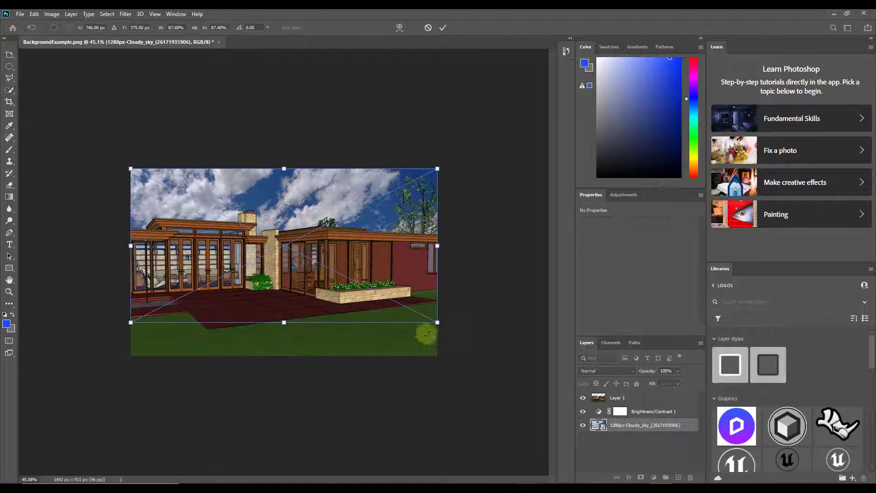
{"action": "left_click_drag", "start_coordinate": [436, 323], "coordinate": [526, 365]}
{"action": "left_click_drag", "start_coordinate": [341, 266], "coordinate": [296, 247]}
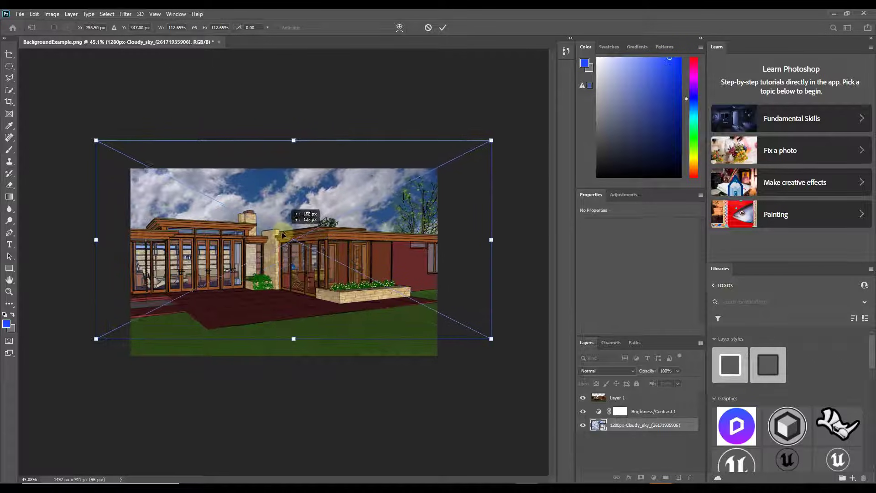
{"action": "key", "text": "Return"}
{"action": "key", "text": "w"}
{"action": "scroll", "coordinate": [184, 254], "scroll_direction": "up", "scroll_amount": 3, "text": "alt"}
{"action": "scroll", "coordinate": [184, 255], "scroll_direction": "up", "scroll_amount": 2, "text": "alt"}
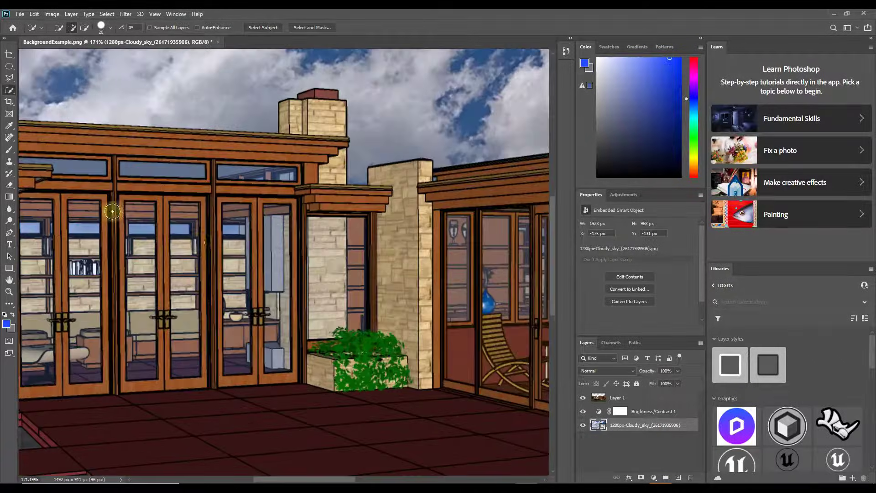
{"action": "scroll", "coordinate": [153, 231], "scroll_direction": "down", "scroll_amount": 3, "text": "alt"}
{"action": "scroll", "coordinate": [237, 224], "scroll_direction": "up", "scroll_amount": 2, "text": "alt"}
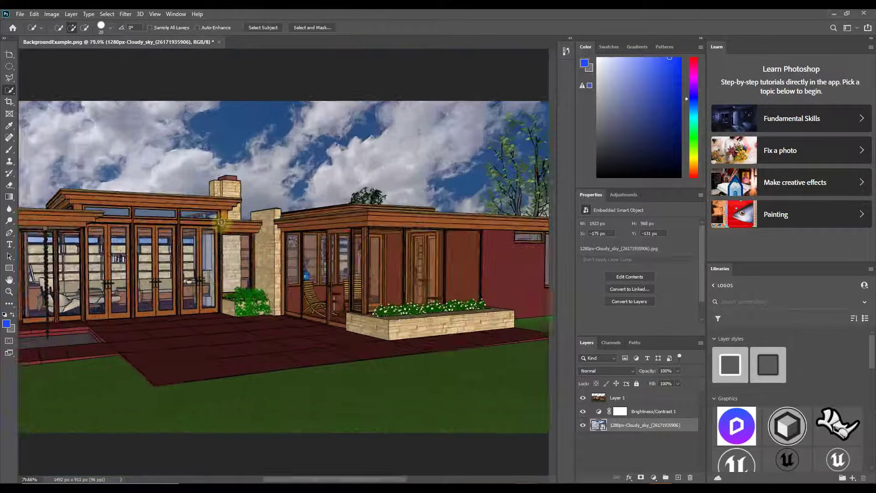
{"action": "scroll", "coordinate": [237, 224], "scroll_direction": "down", "scroll_amount": 2, "text": "alt"}
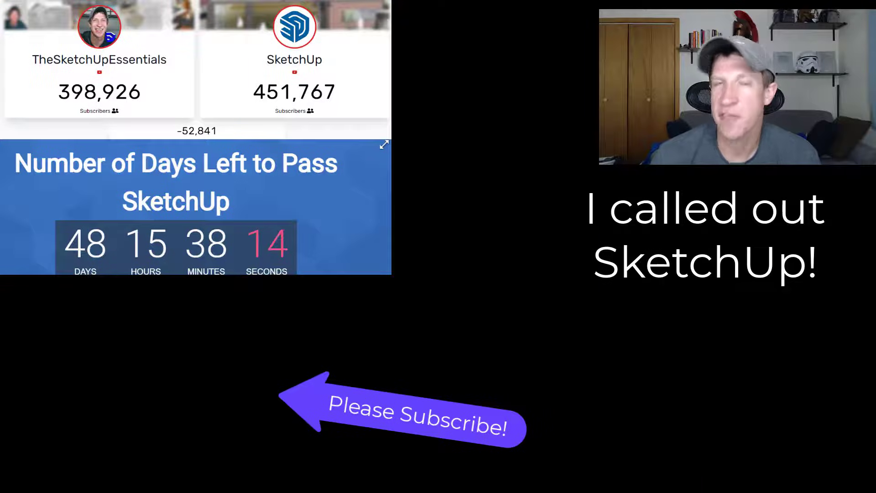